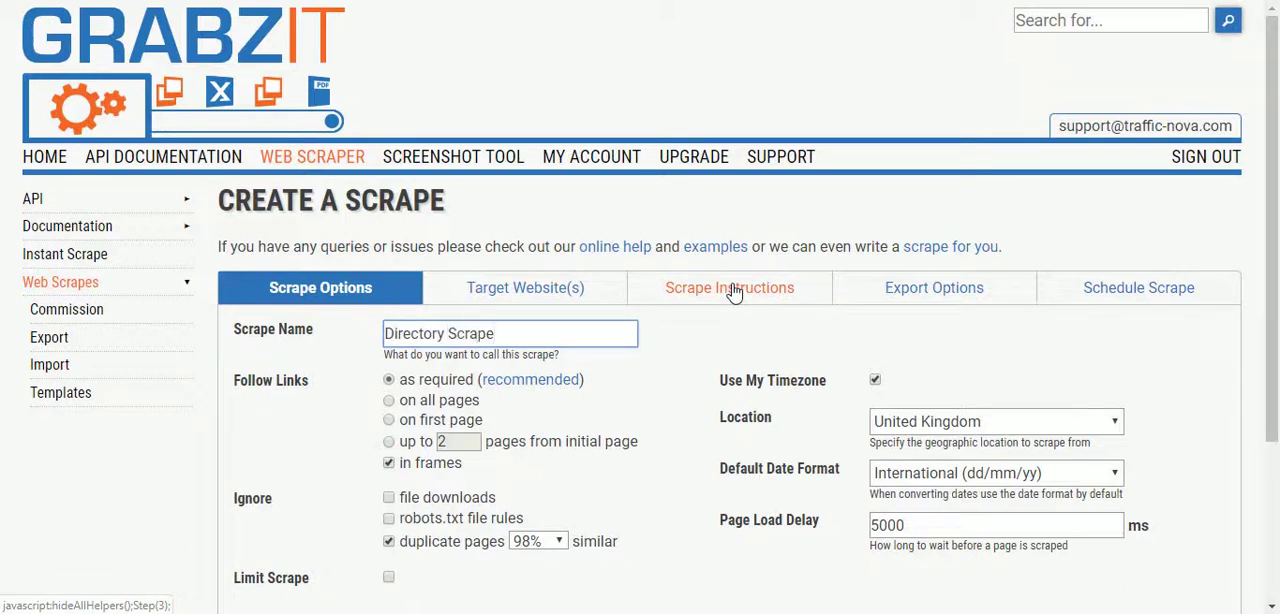
Limit the scrape so that it stops after 20 pages
{"action": "scroll", "coordinate": [814, 330], "scroll_direction": "down", "scroll_amount": 1}
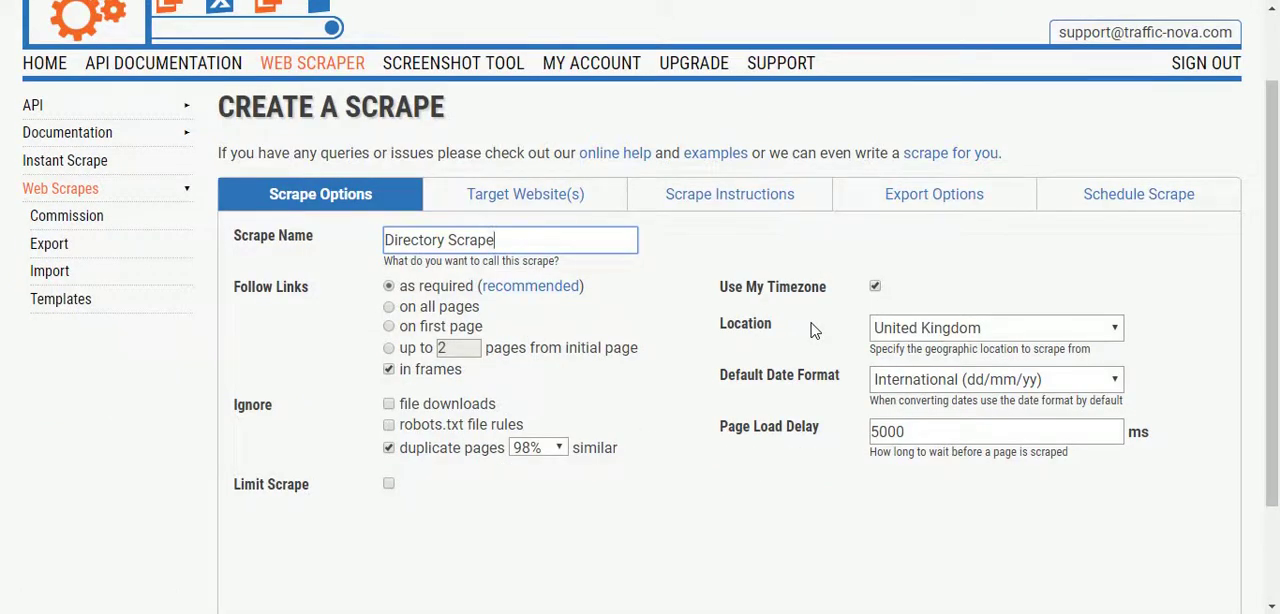
{"action": "left_click", "coordinate": [388, 484]}
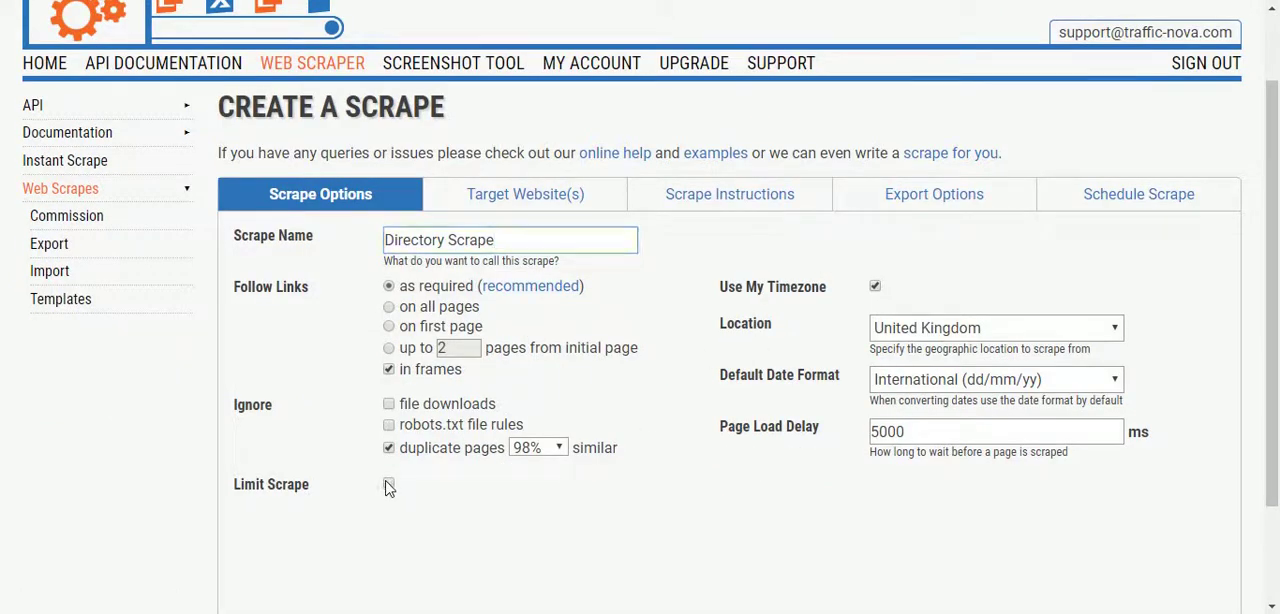
{"action": "left_click", "coordinate": [519, 524]}
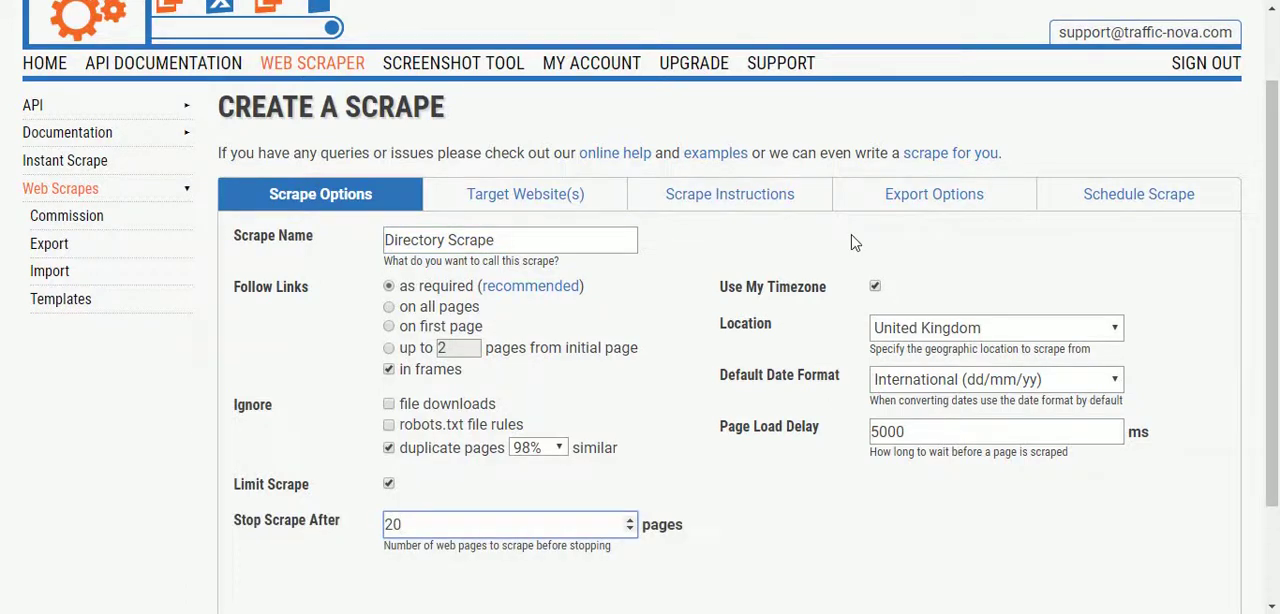
{"action": "left_click", "coordinate": [576, 192]}
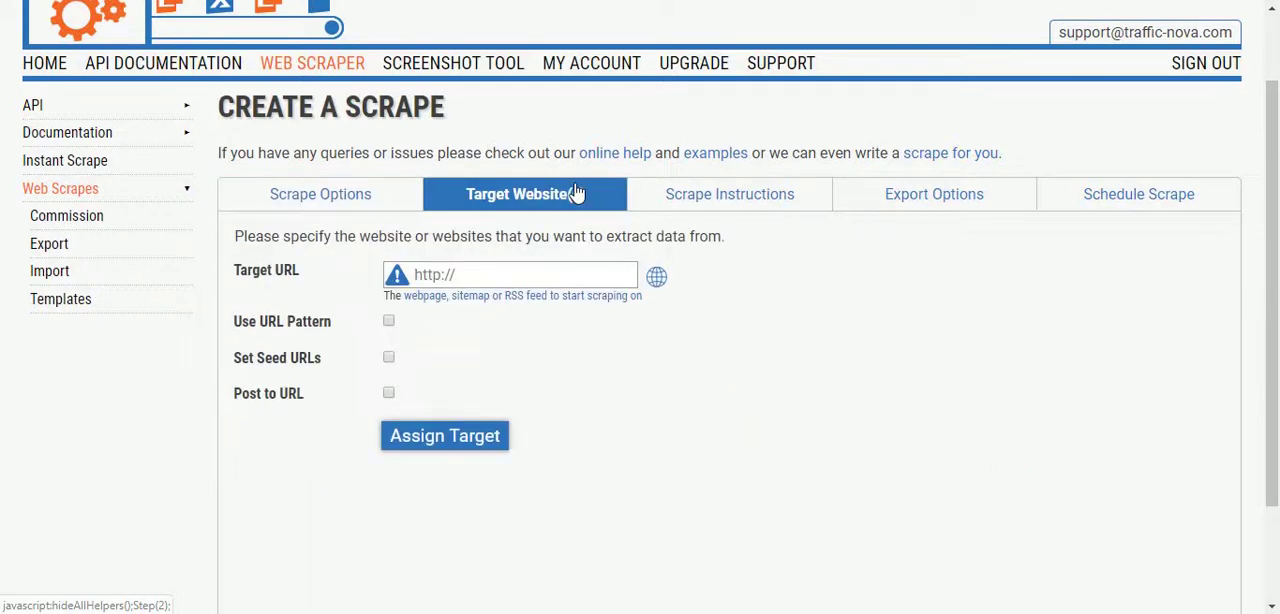
{"action": "type", "text": "httpL/"}
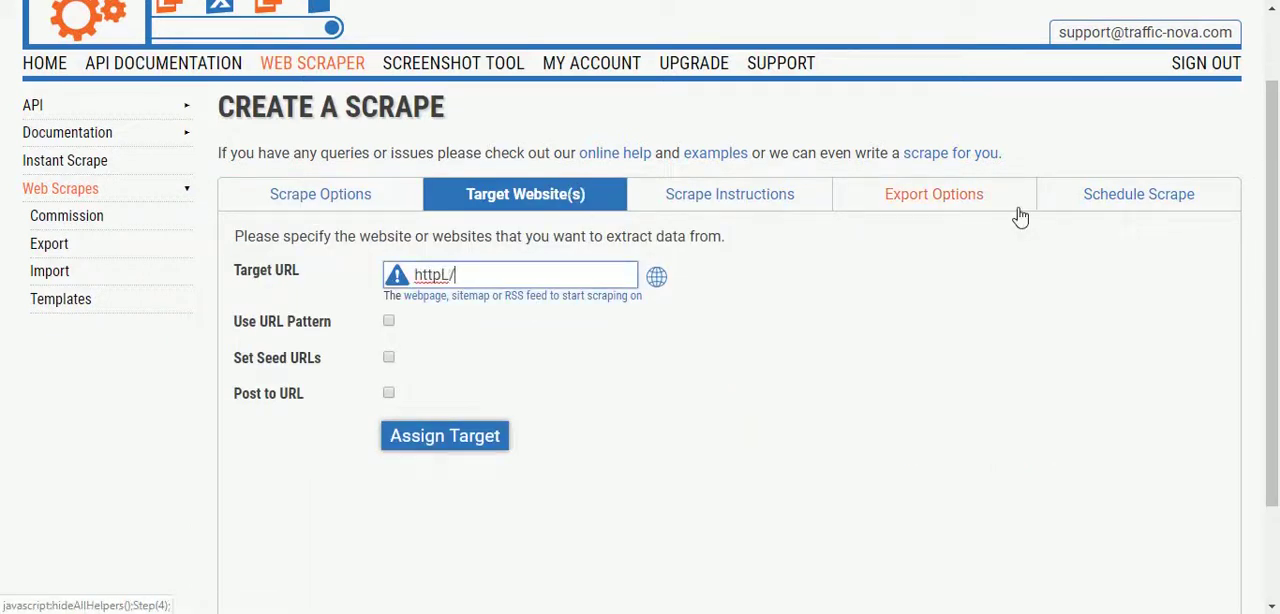
{"action": "key", "text": "BackSpace"}
{"action": "key", "text": "BackSpace"}
{"action": "key", "text": "BackSpace"}
{"action": "type", "text": "://tra"}
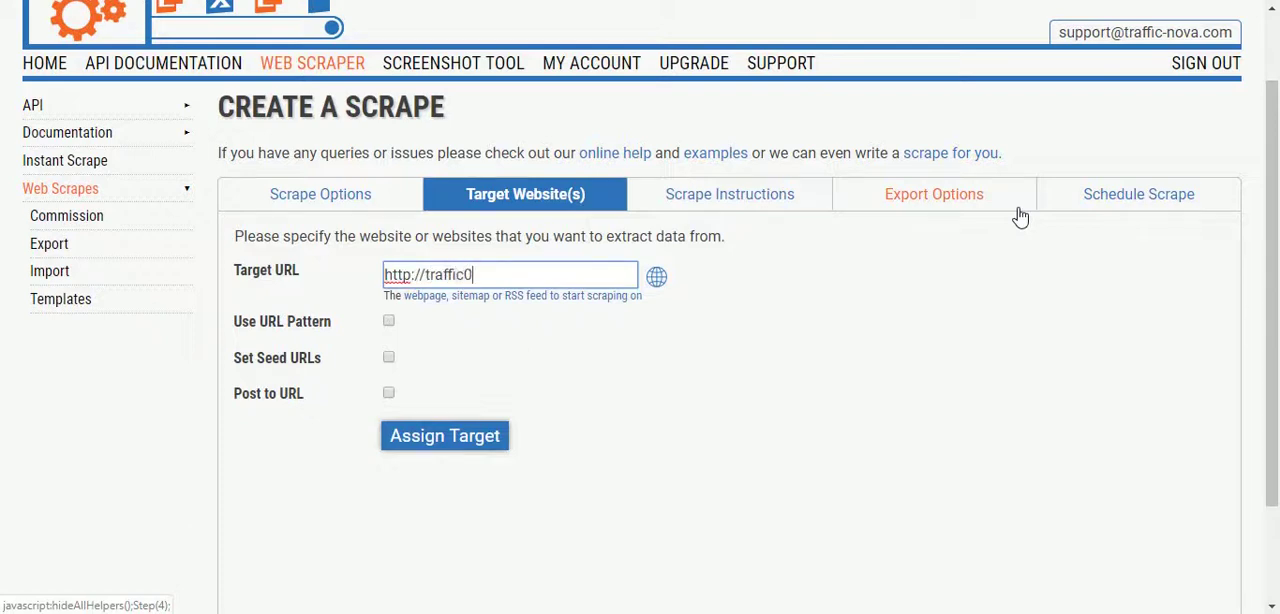
{"action": "type", "text": "ffic-nova.com/directory/"}
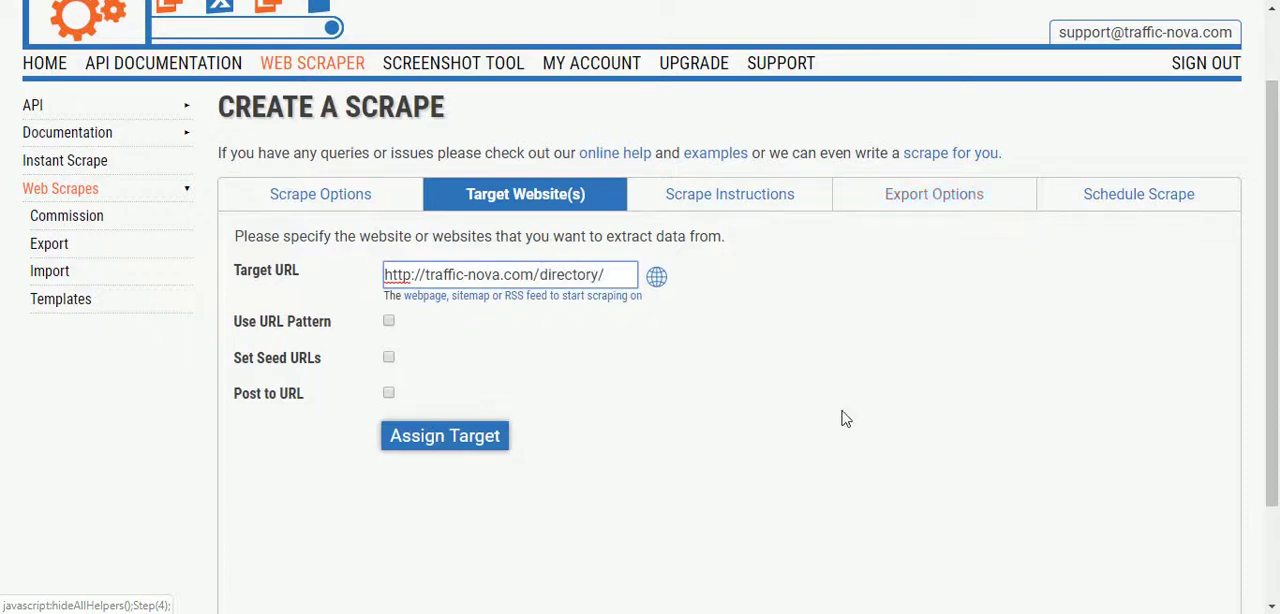
{"action": "left_click", "coordinate": [455, 440]}
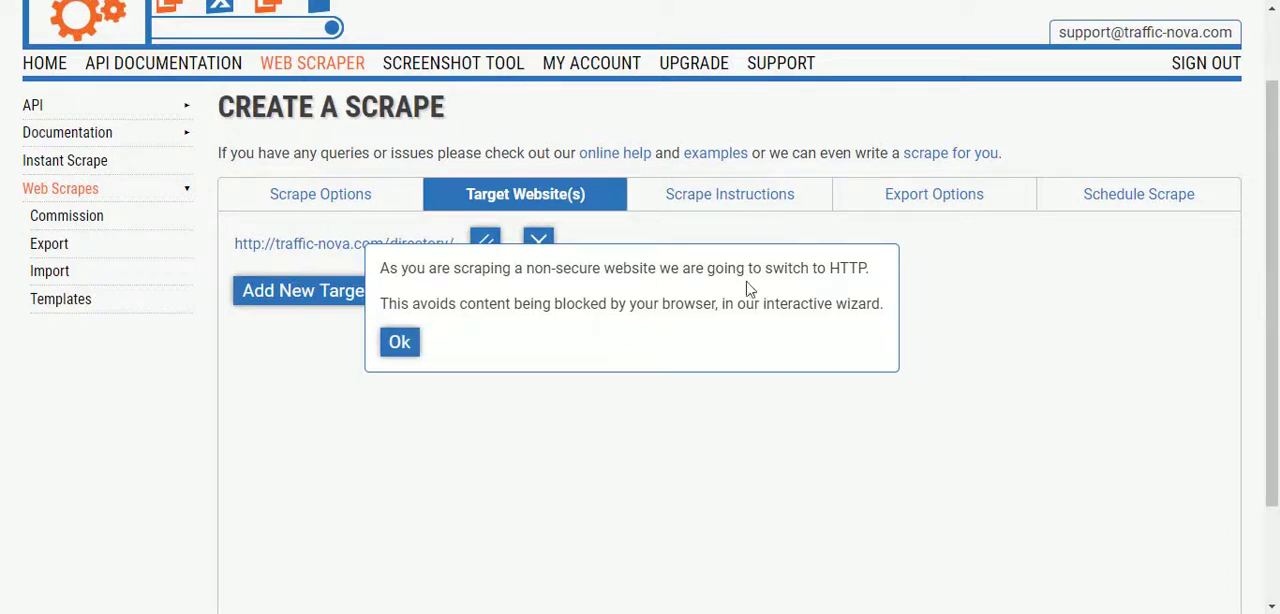
{"action": "left_click", "coordinate": [404, 347]}
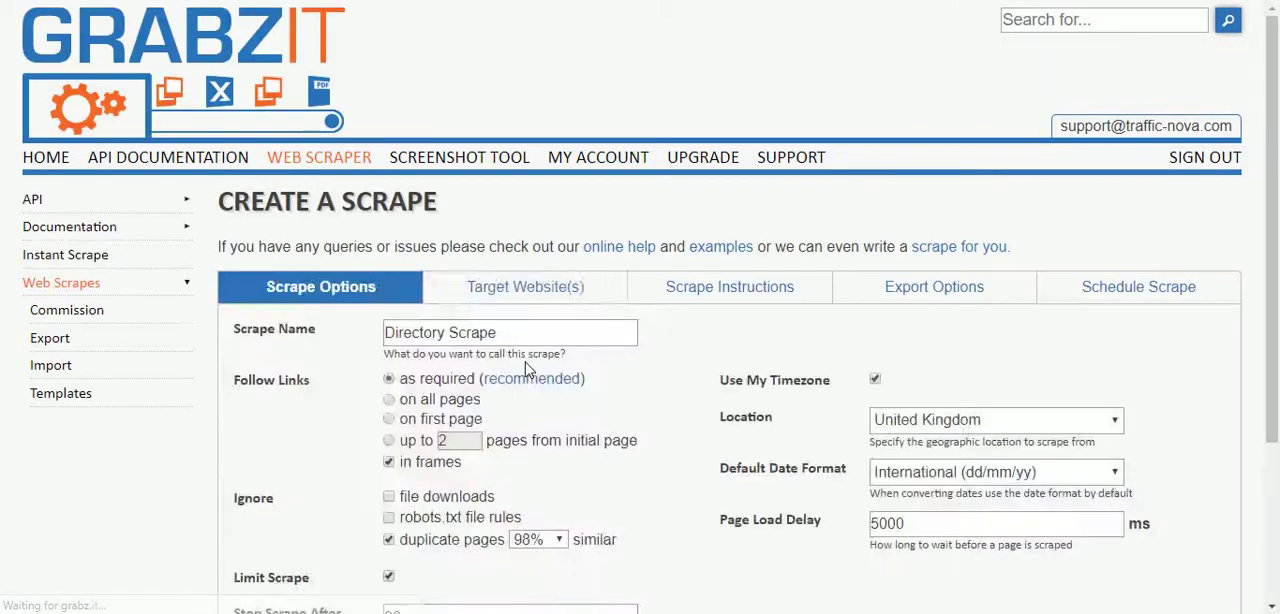
Start a new scrape instruction in the wizard for the target website
{"action": "left_click", "coordinate": [708, 290]}
{"action": "scroll", "coordinate": [708, 290], "scroll_direction": "down", "scroll_amount": 2}
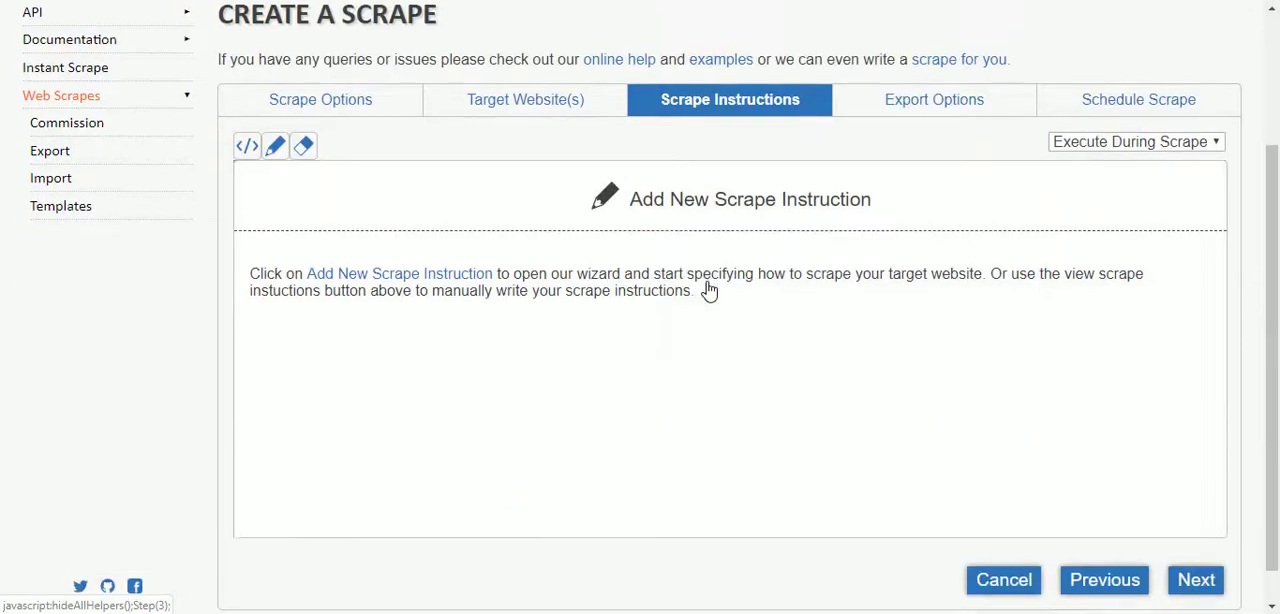
{"action": "left_click", "coordinate": [720, 206]}
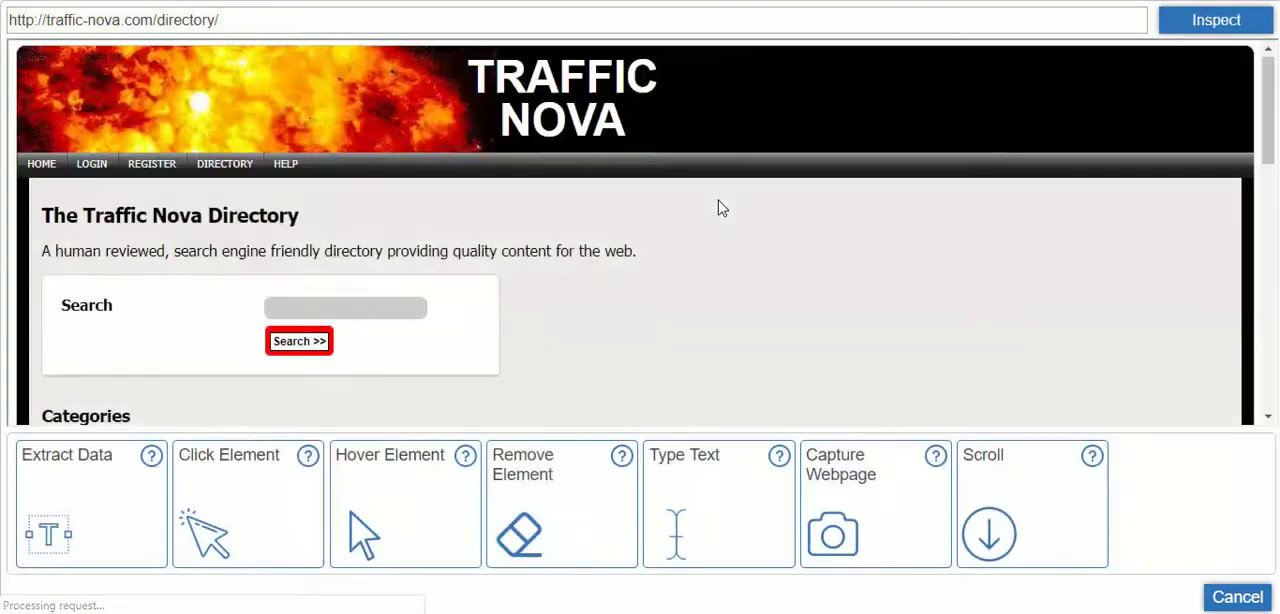
Set up a Click Element action that covers all links in the Categories section
{"action": "scroll", "coordinate": [720, 207], "scroll_direction": "down", "scroll_amount": 2}
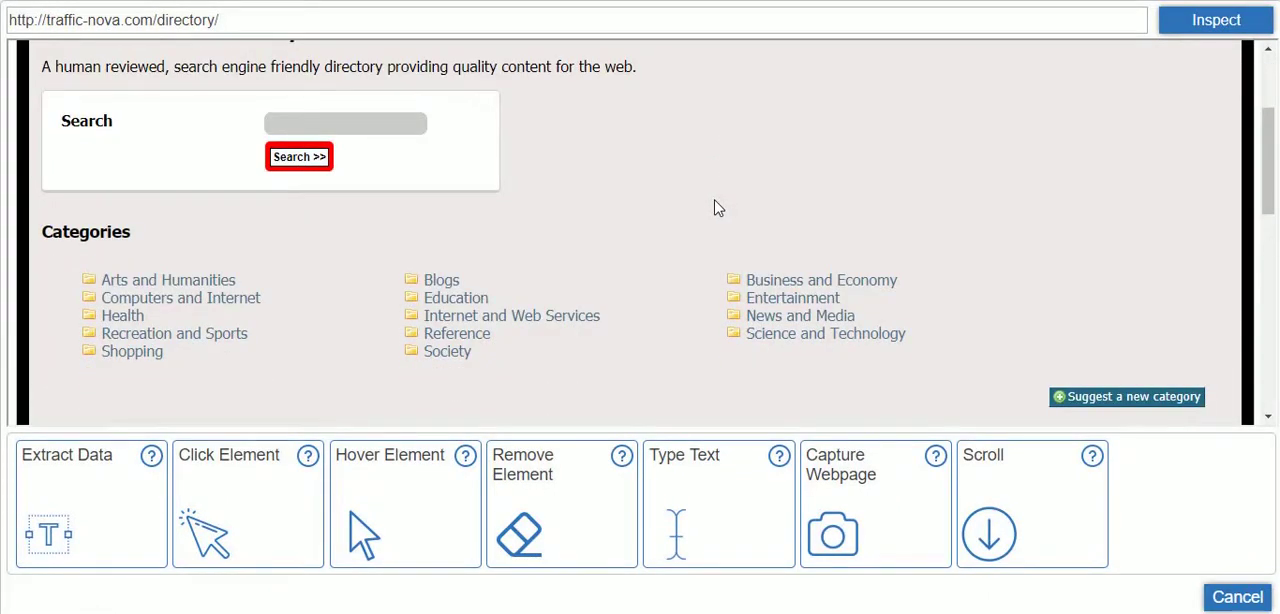
{"action": "scroll", "coordinate": [716, 207], "scroll_direction": "down", "scroll_amount": 1}
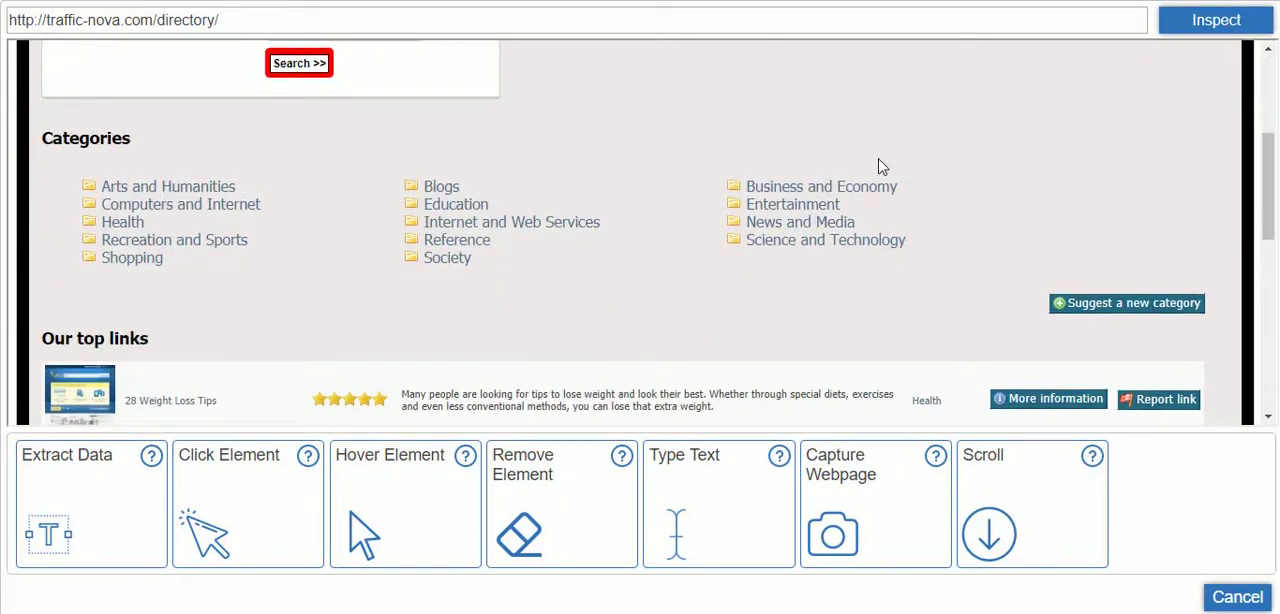
{"action": "left_click", "coordinate": [276, 512]}
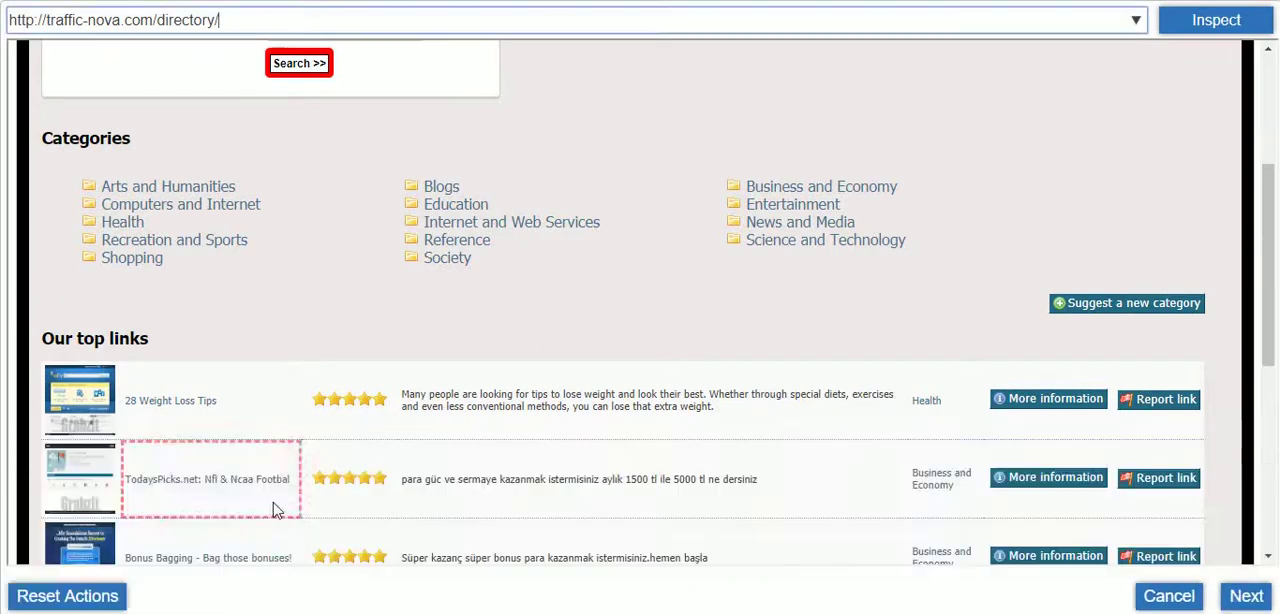
{"action": "left_click", "coordinate": [191, 196]}
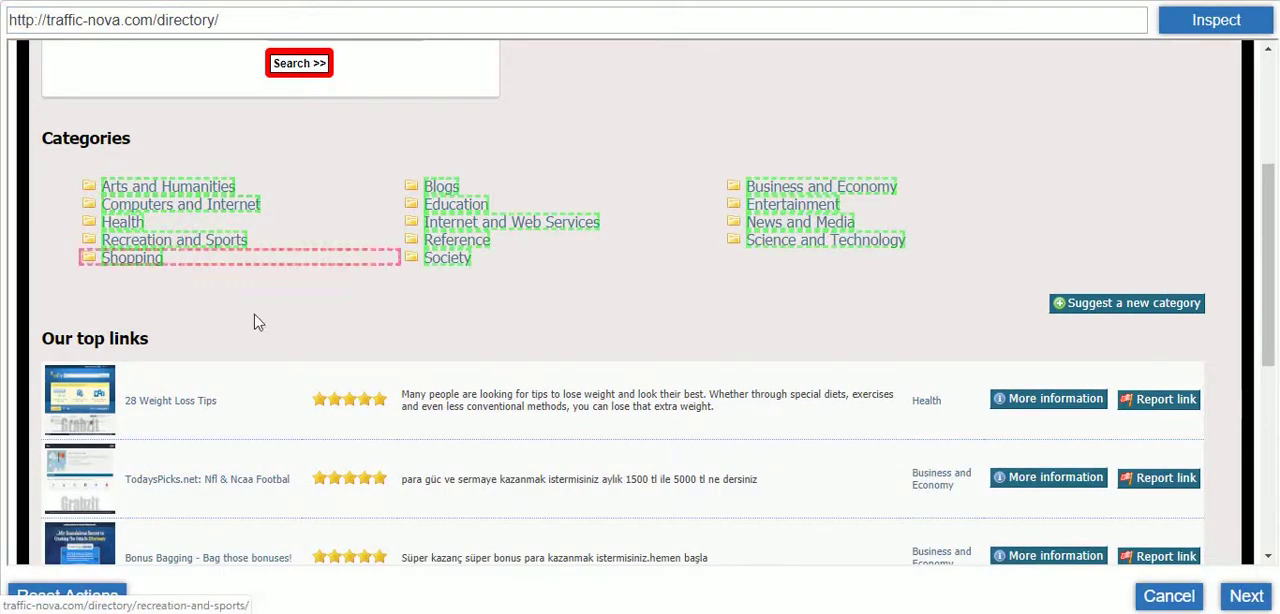
Save the click action with a new template named category, executed in All Pages, and continue to extract content from the clicked link
{"action": "left_click", "coordinate": [1245, 598]}
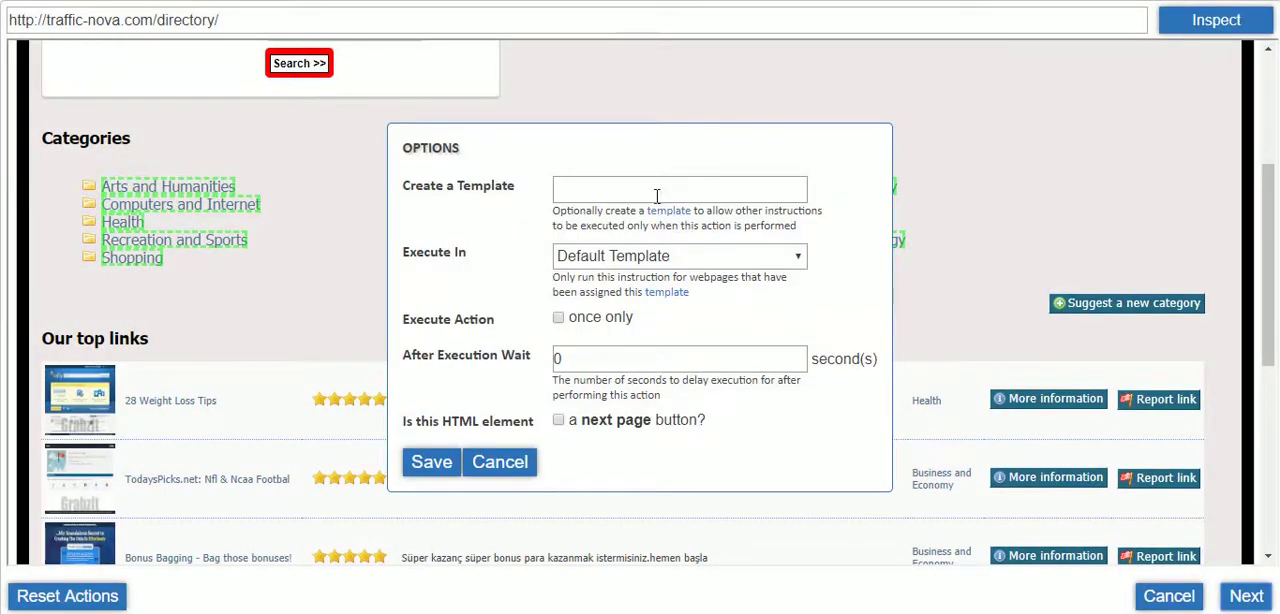
{"action": "left_click", "coordinate": [656, 196]}
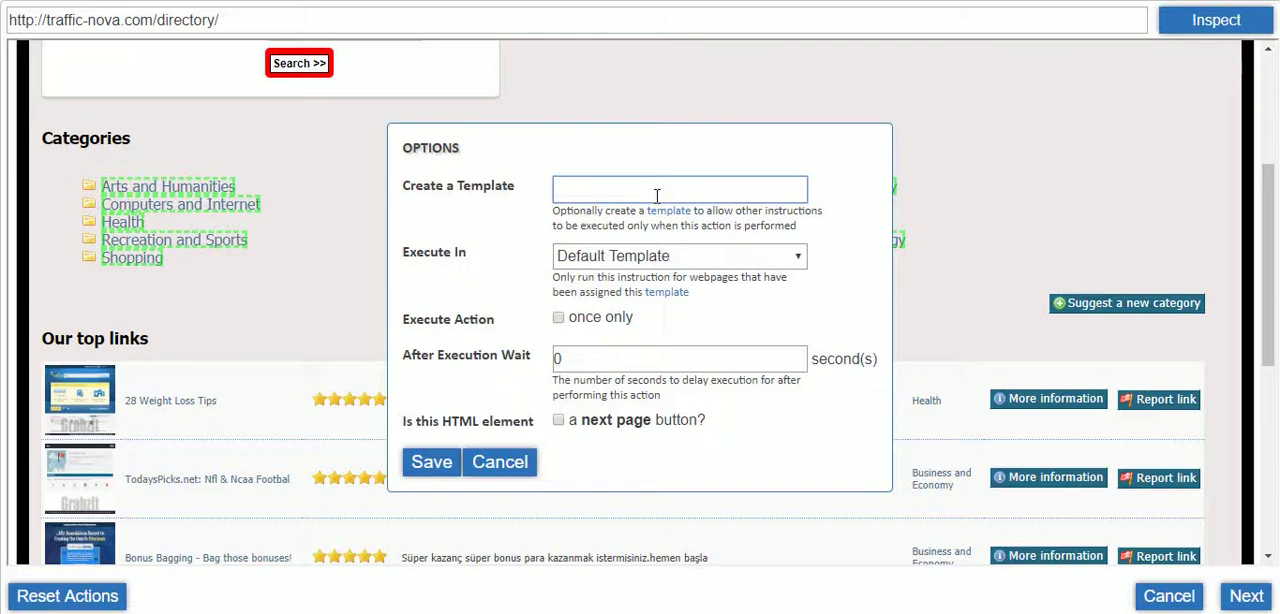
{"action": "type", "text": "category"}
{"action": "left_click", "coordinate": [804, 262]}
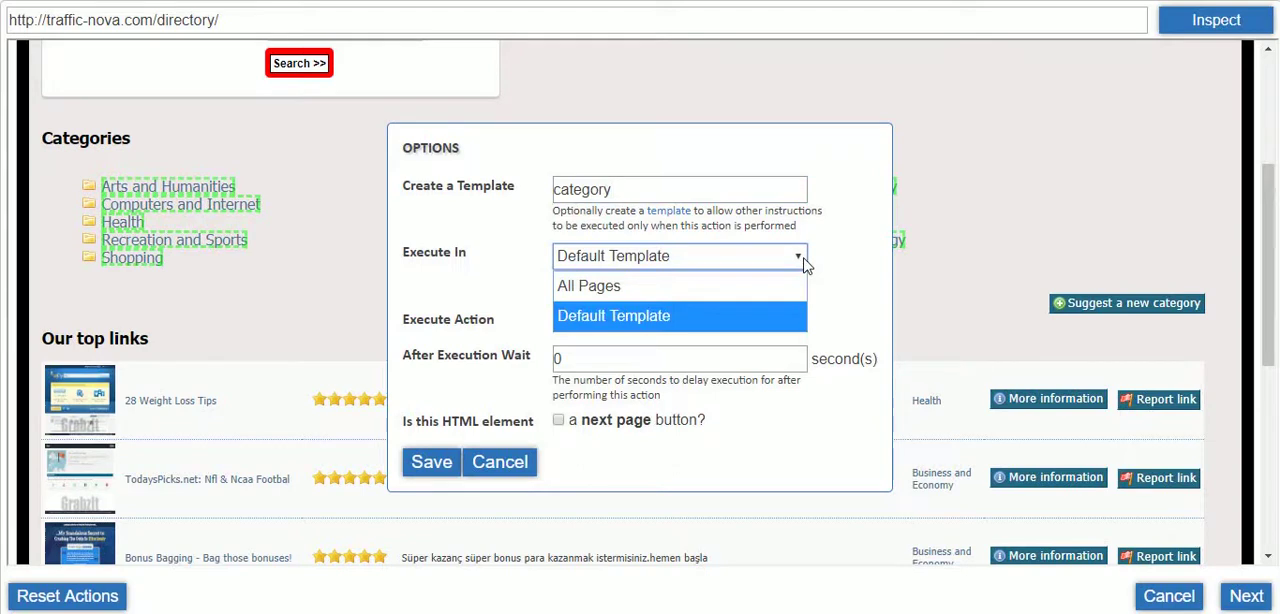
{"action": "left_click", "coordinate": [720, 297]}
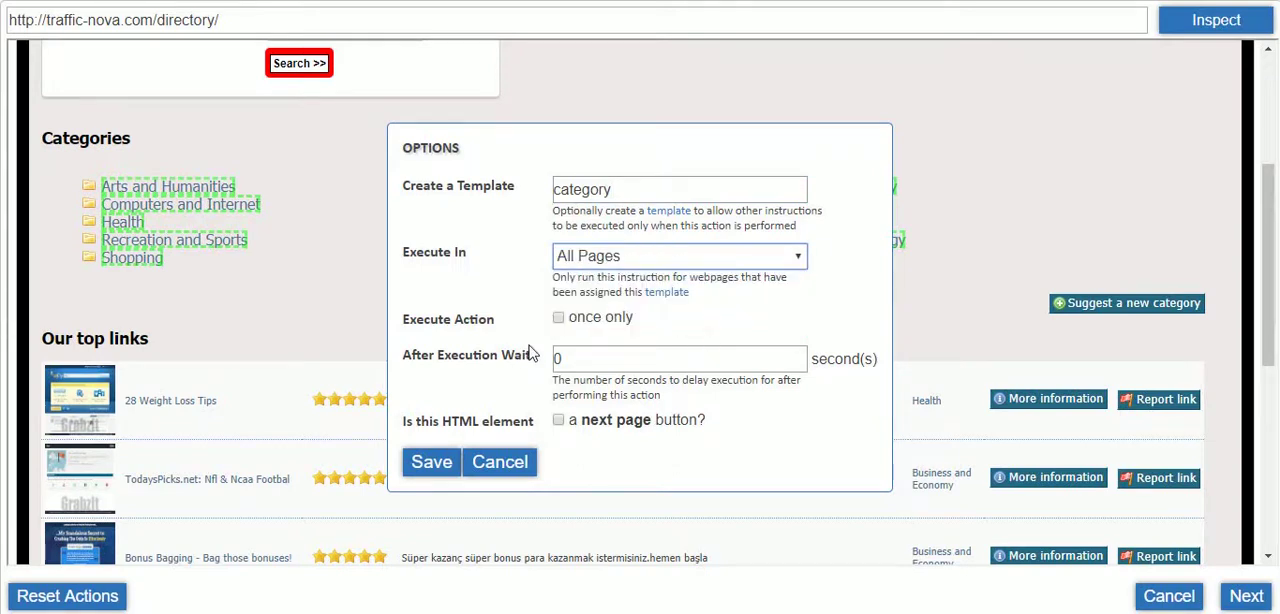
{"action": "left_click", "coordinate": [424, 465]}
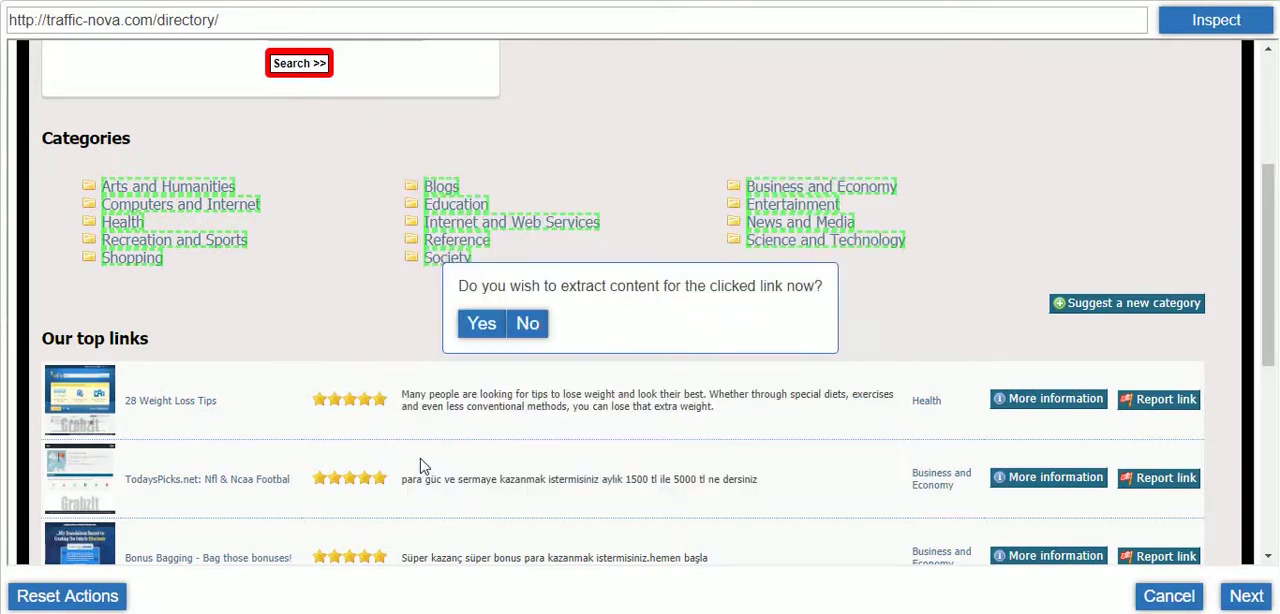
{"action": "left_click", "coordinate": [488, 333]}
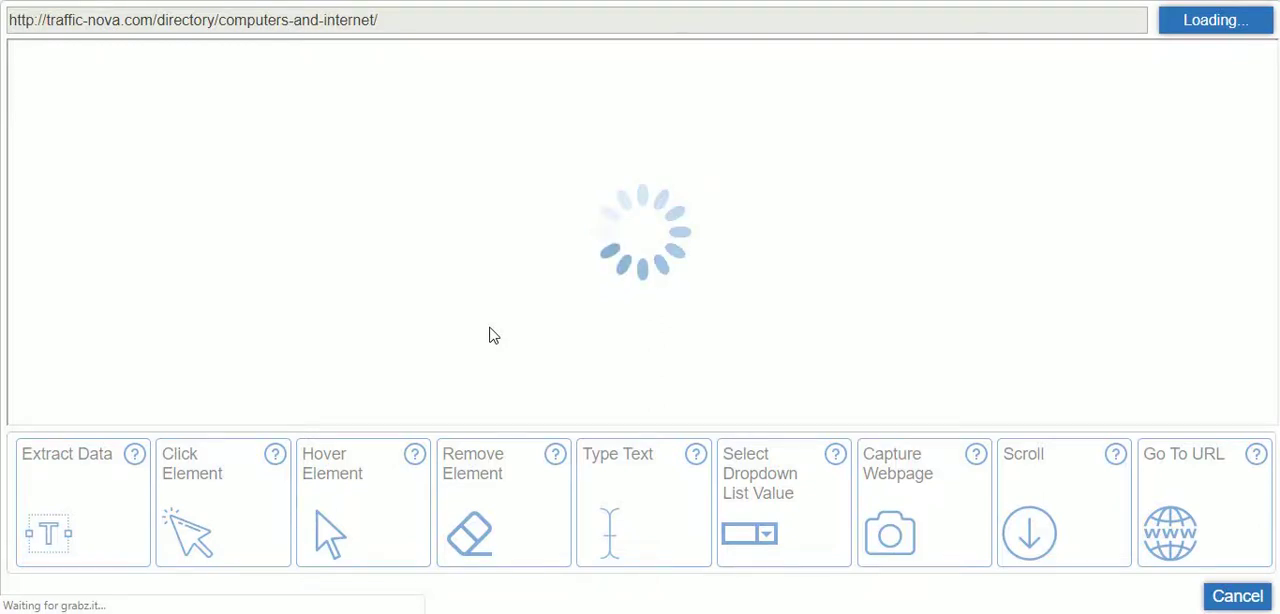
Start an Extract Data action and select all website thumbnail images in the Links list
{"action": "scroll", "coordinate": [514, 243], "scroll_direction": "down", "scroll_amount": 3}
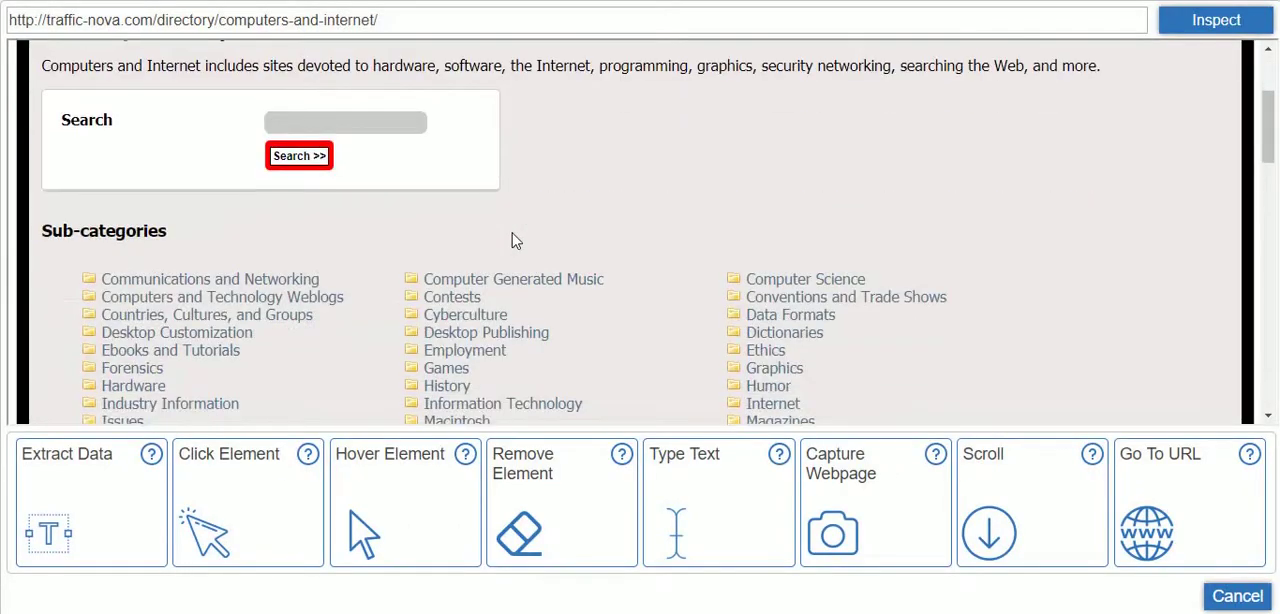
{"action": "scroll", "coordinate": [514, 243], "scroll_direction": "down", "scroll_amount": 4}
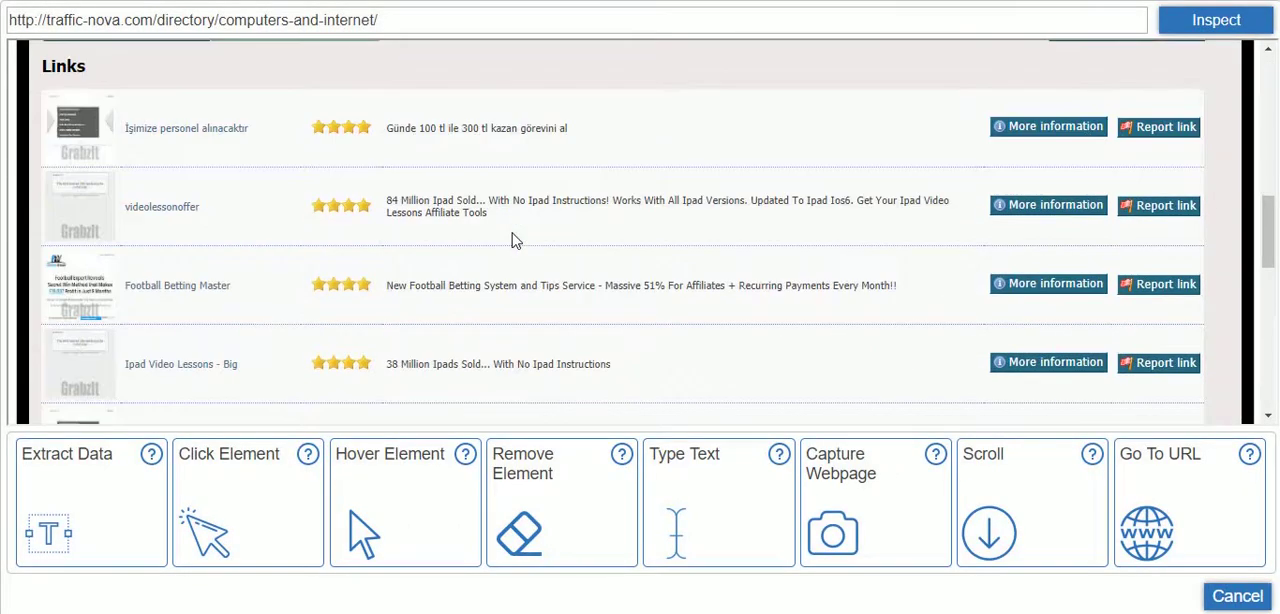
{"action": "left_click", "coordinate": [124, 483]}
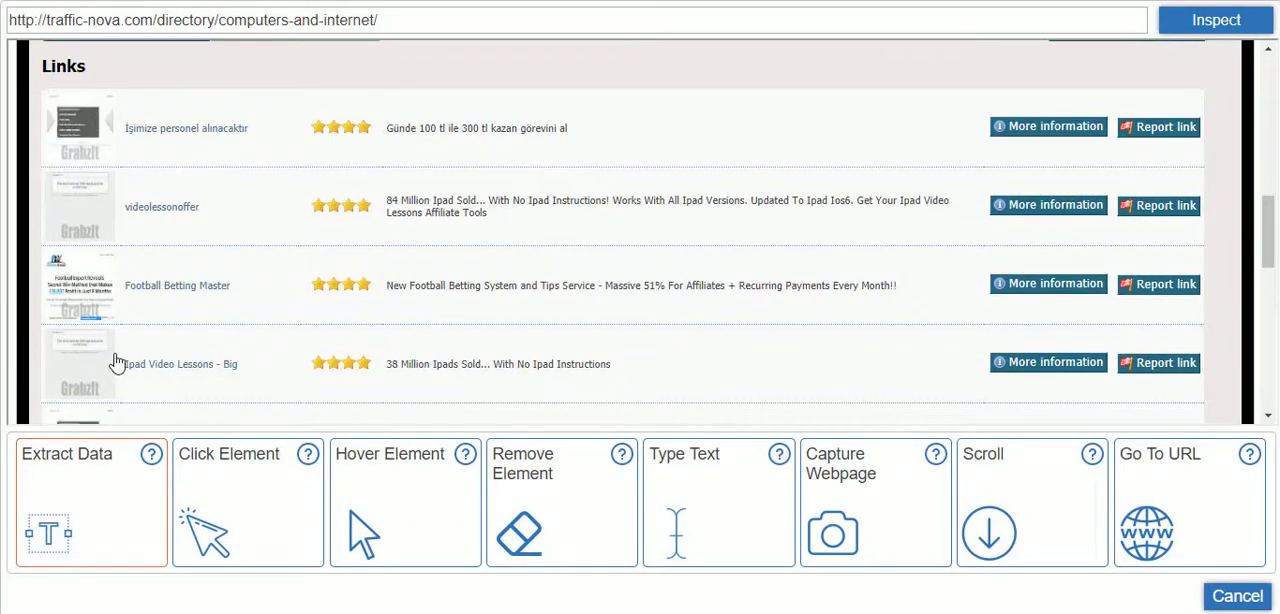
{"action": "left_click", "coordinate": [80, 128]}
{"action": "left_click", "coordinate": [85, 222]}
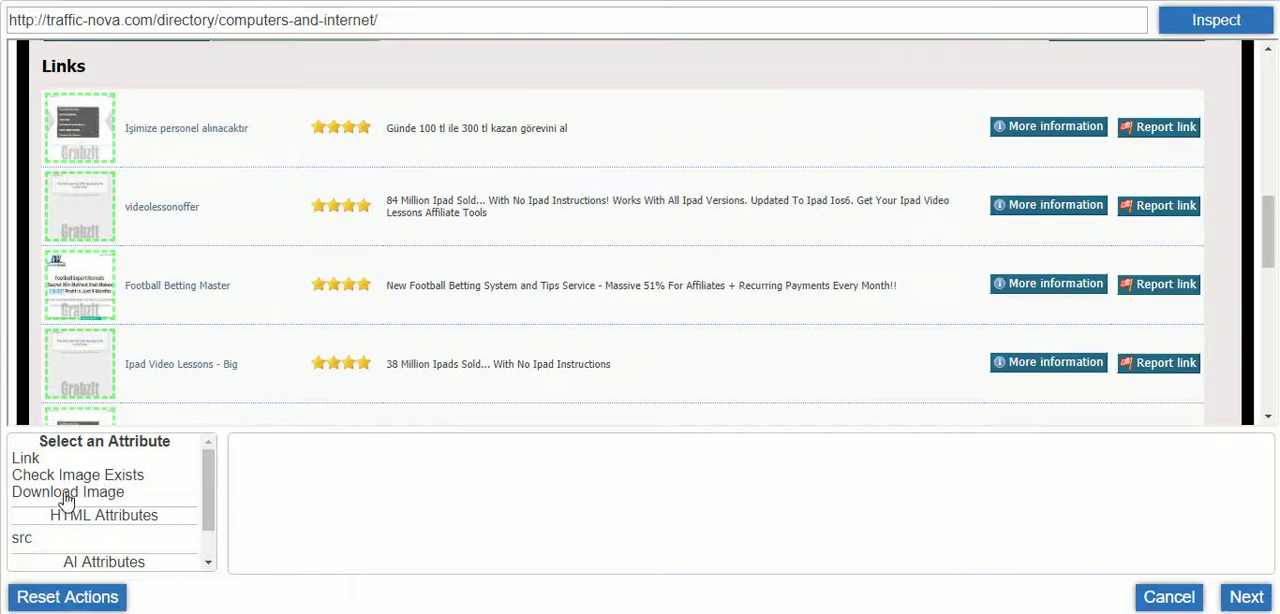
Extract the selected thumbnails with the Download Image attribute and assign the instruction to the category Template
{"action": "scroll", "coordinate": [117, 503], "scroll_direction": "down", "scroll_amount": 2}
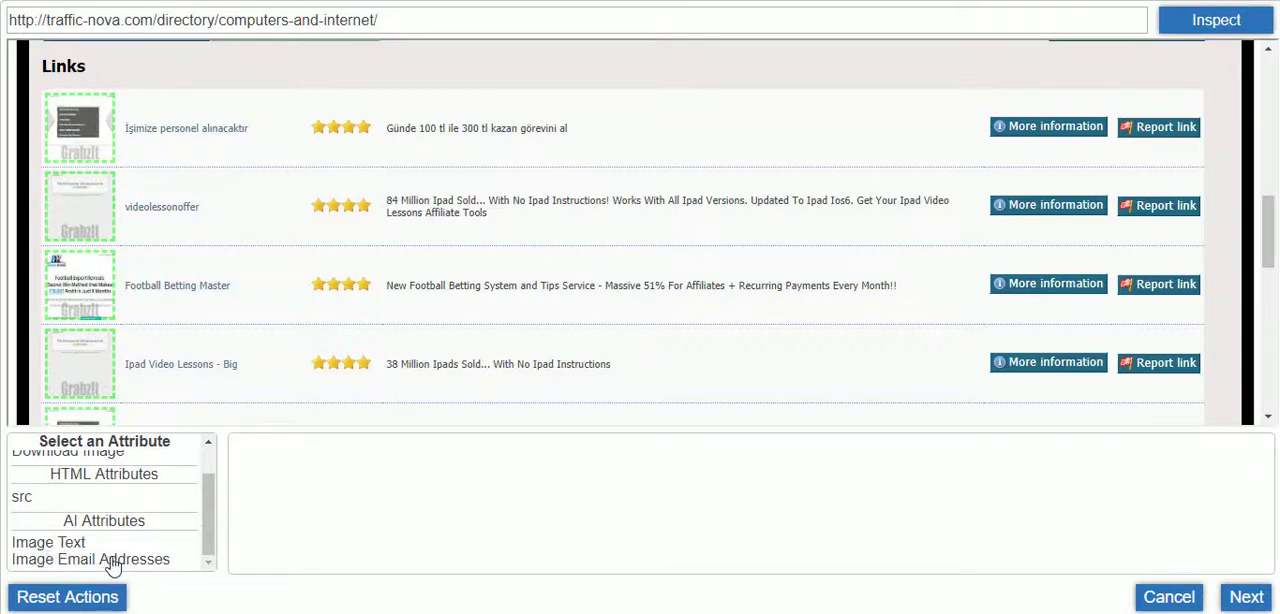
{"action": "scroll", "coordinate": [113, 566], "scroll_direction": "up", "scroll_amount": 2}
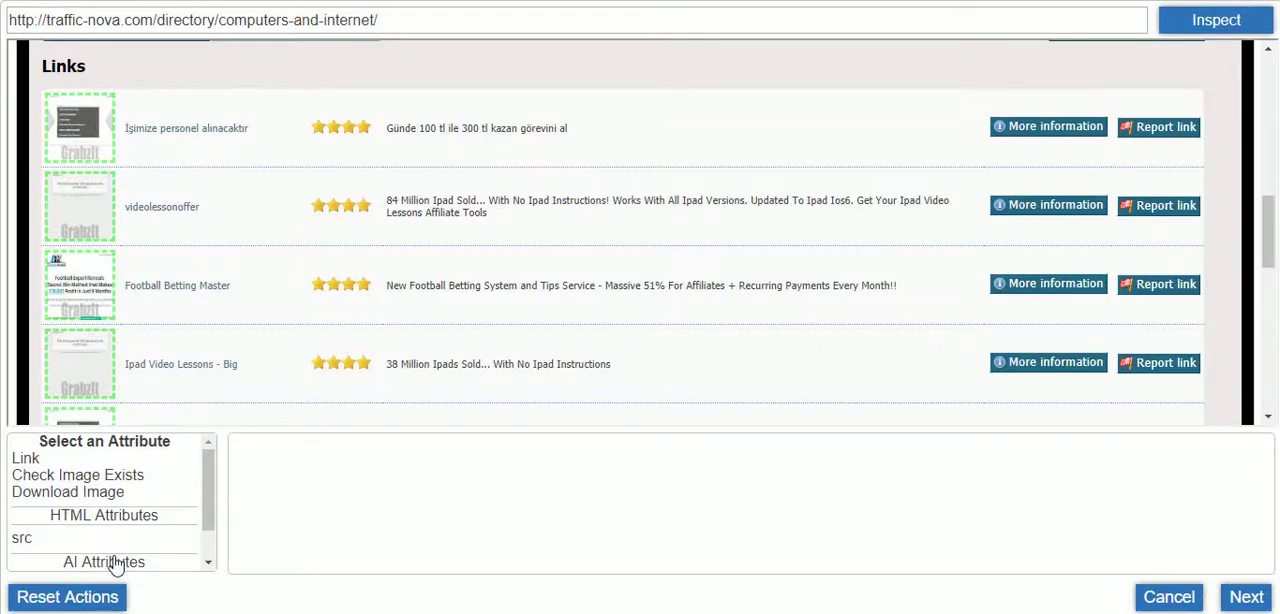
{"action": "left_click", "coordinate": [113, 494]}
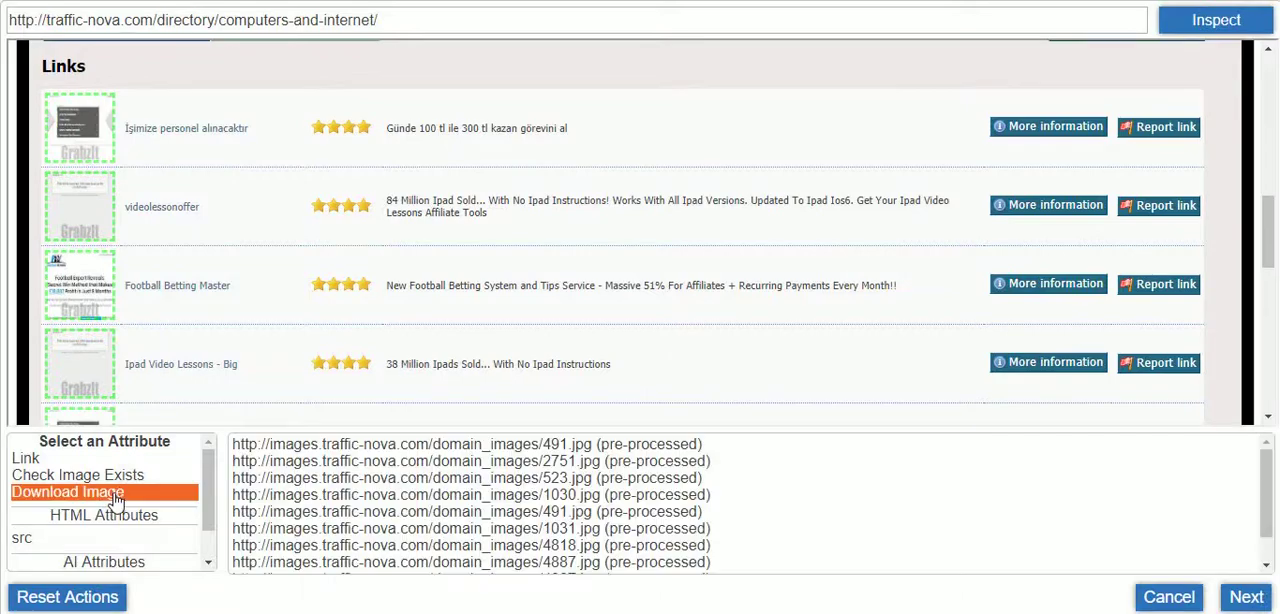
{"action": "left_click", "coordinate": [1247, 596]}
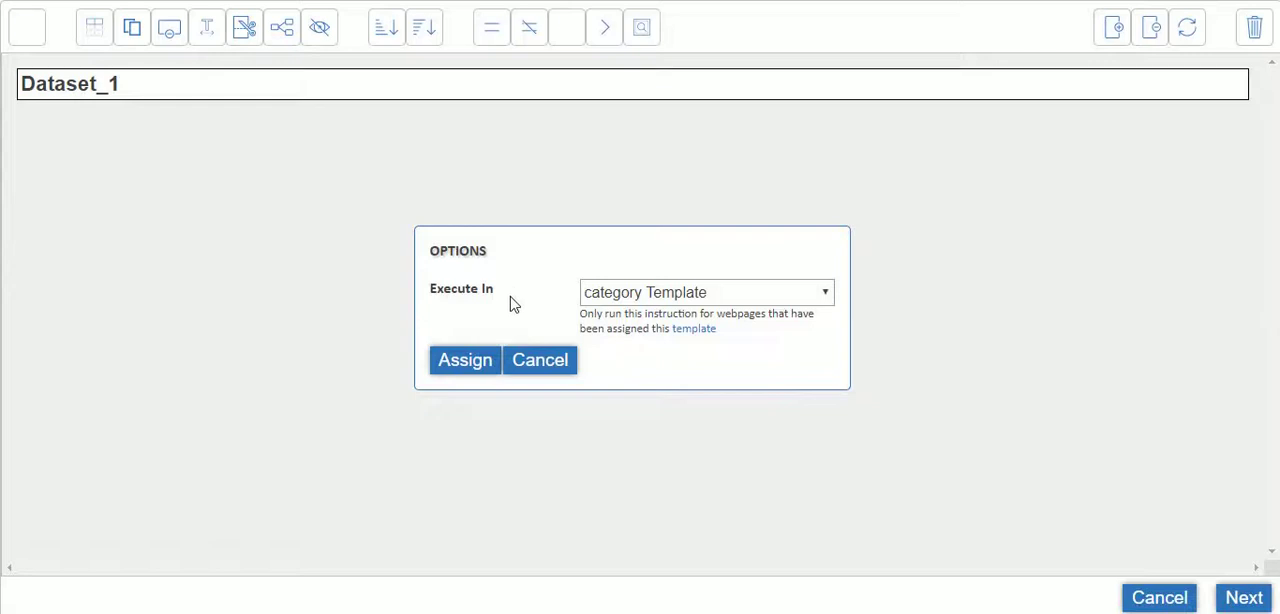
{"action": "left_click", "coordinate": [465, 360]}
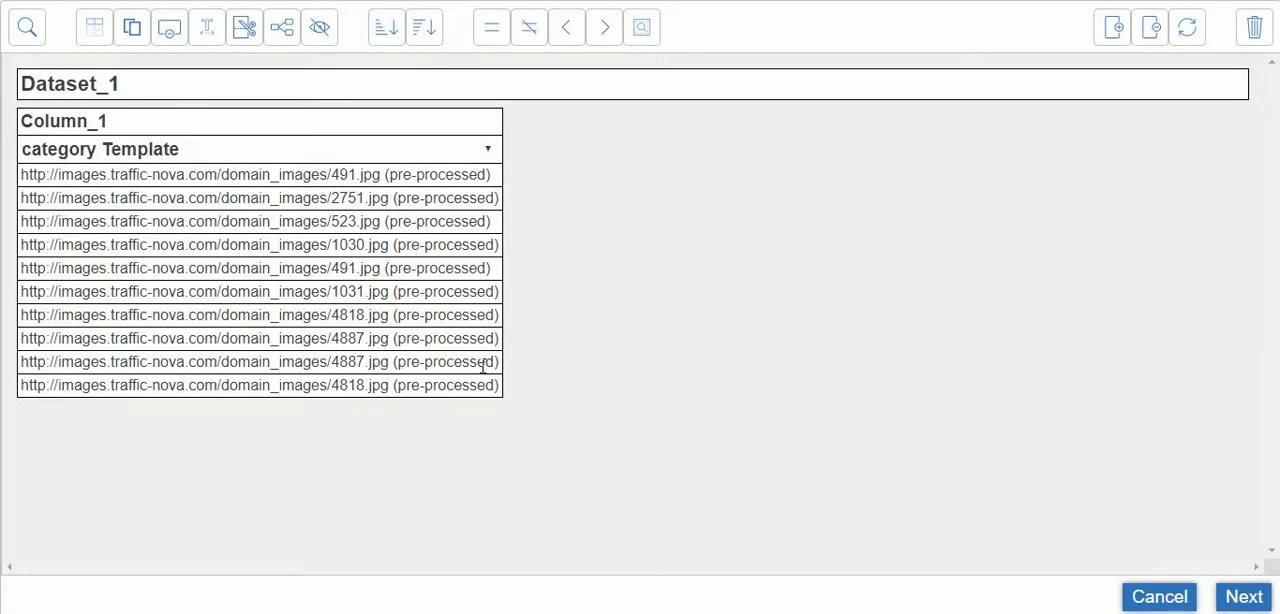
Rename the dataset as Directory and its first column as Image
{"action": "left_click", "coordinate": [248, 79]}
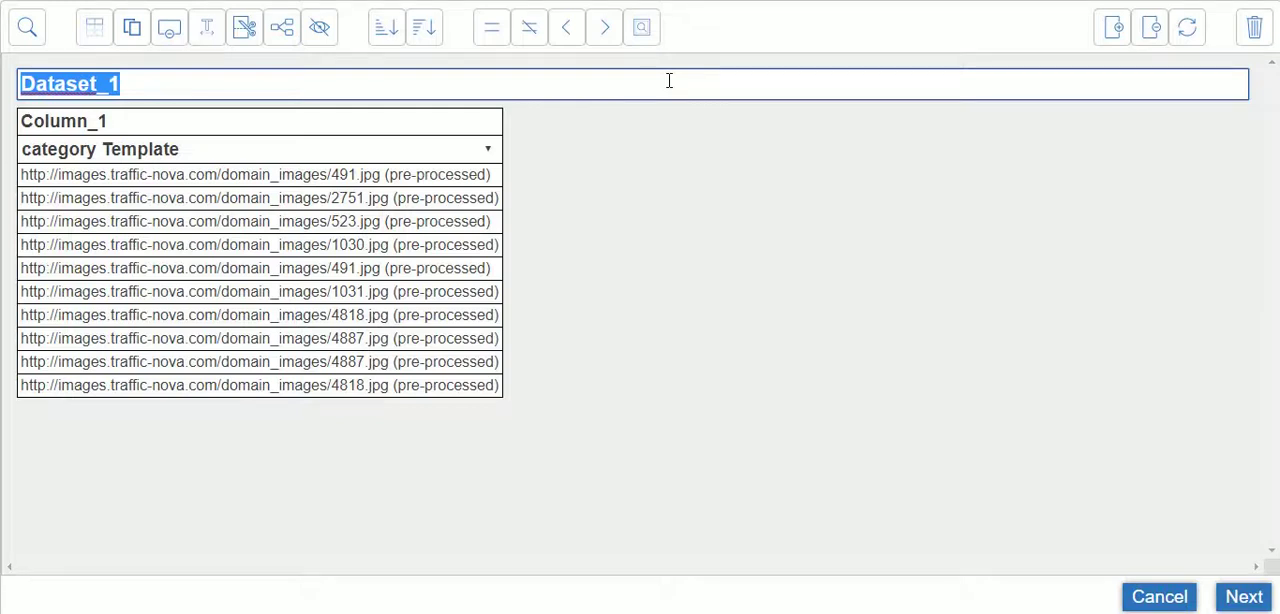
{"action": "type", "text": "Directory"}
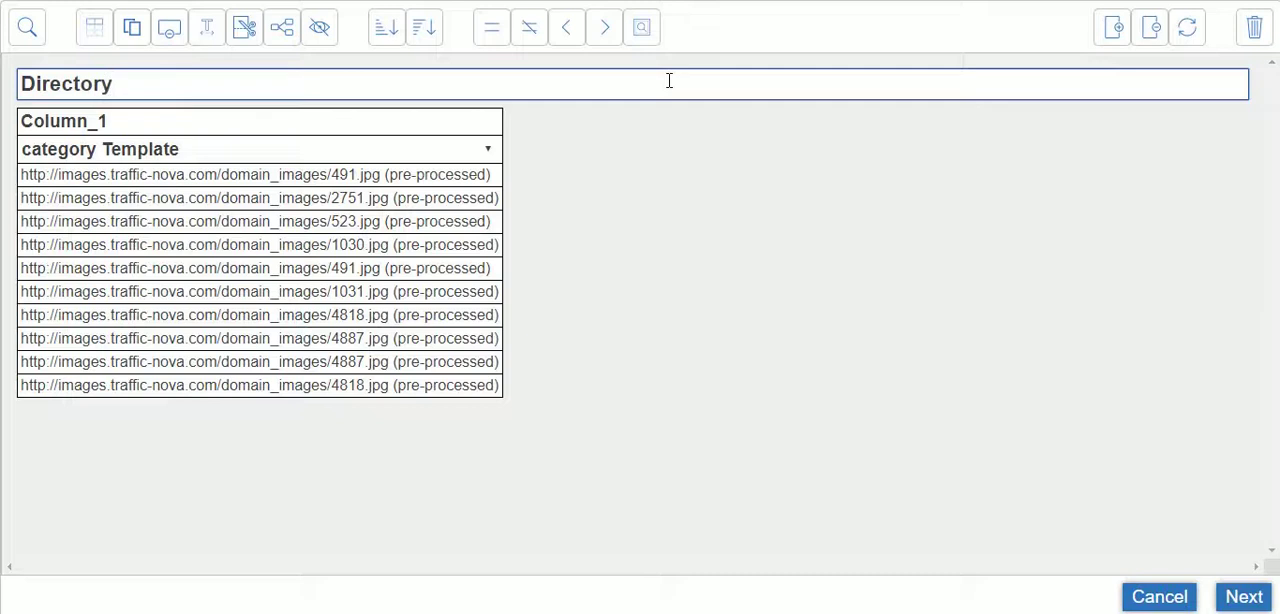
{"action": "key", "text": "Tab"}
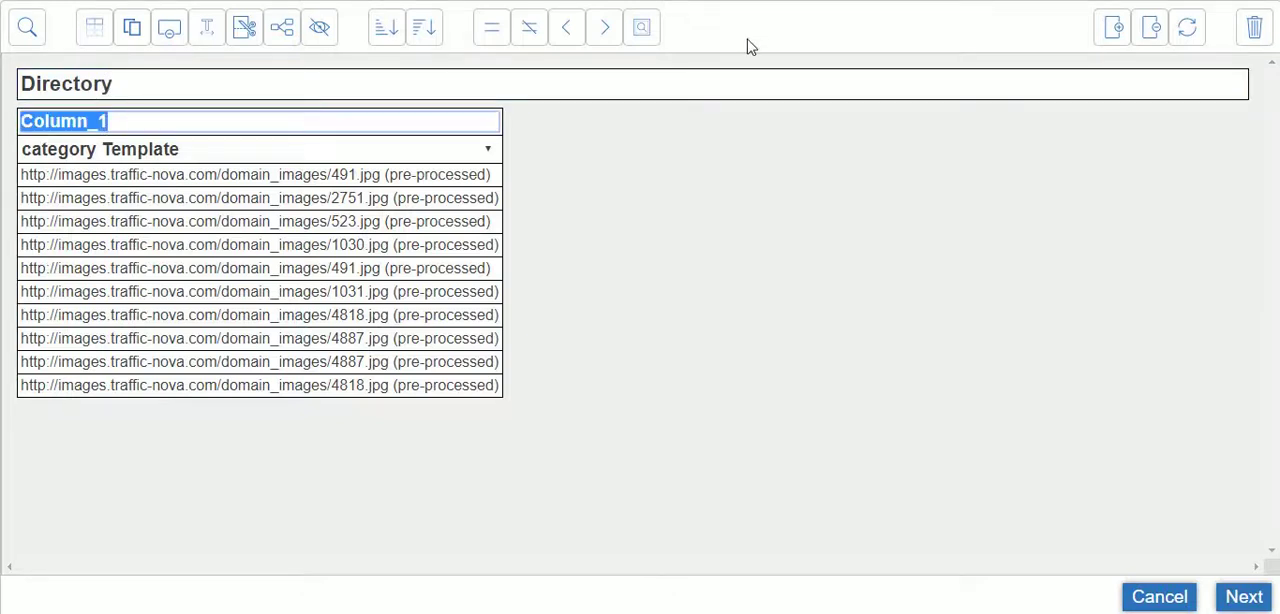
{"action": "key", "text": "BackSpace"}
{"action": "type", "text": "Image"}
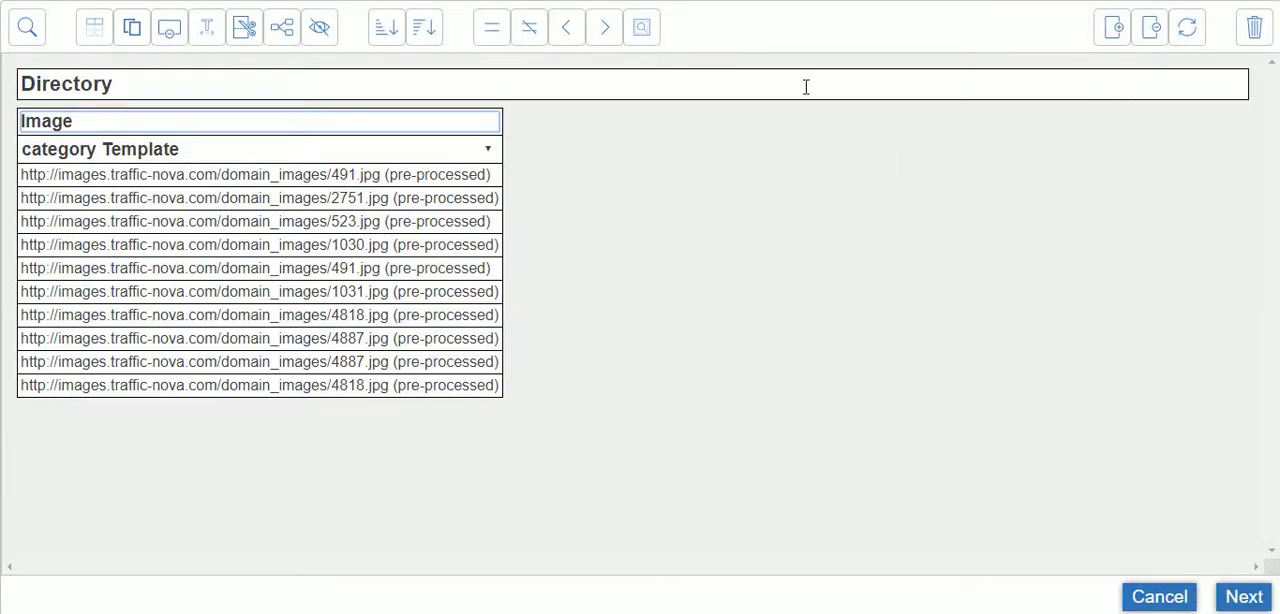
Add another column to the Directory dataset and select all the website title links in the Links list
{"action": "left_click", "coordinate": [1116, 34]}
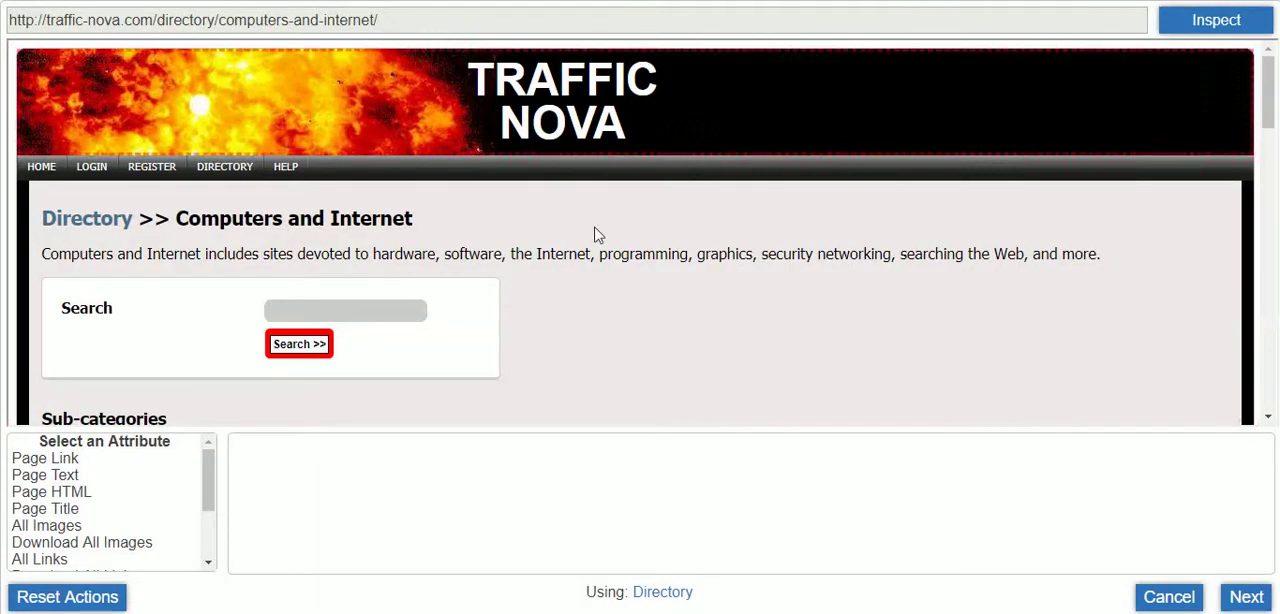
{"action": "scroll", "coordinate": [620, 238], "scroll_direction": "down", "scroll_amount": 4}
{"action": "scroll", "coordinate": [620, 233], "scroll_direction": "down", "scroll_amount": 5}
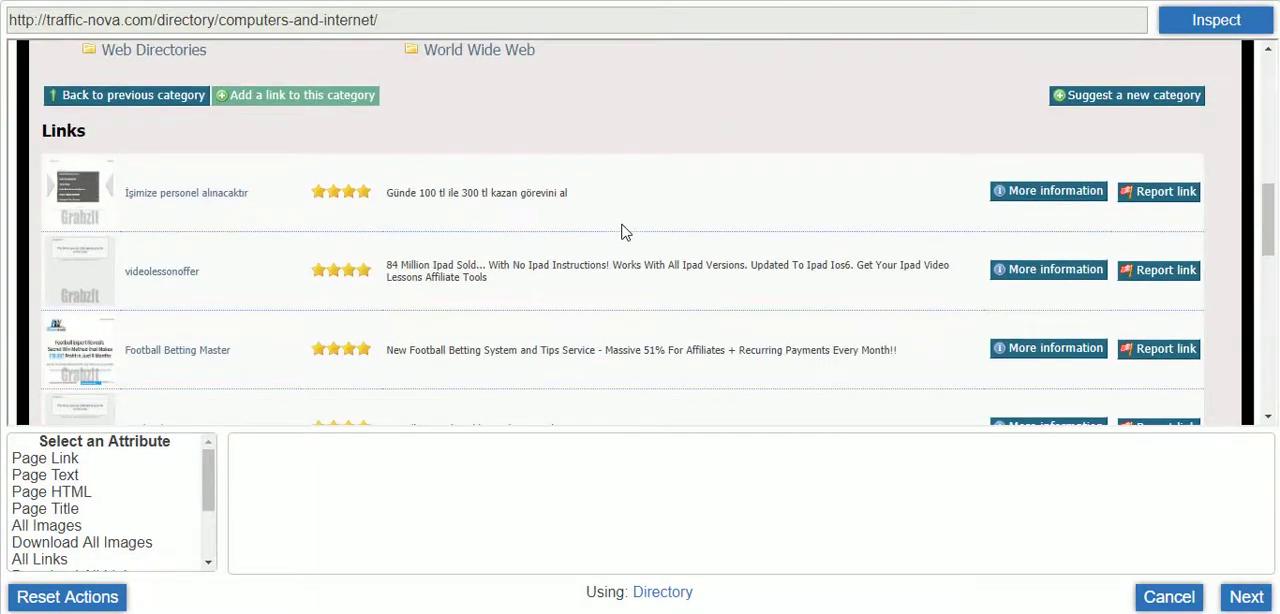
{"action": "scroll", "coordinate": [334, 308], "scroll_direction": "up", "scroll_amount": 1}
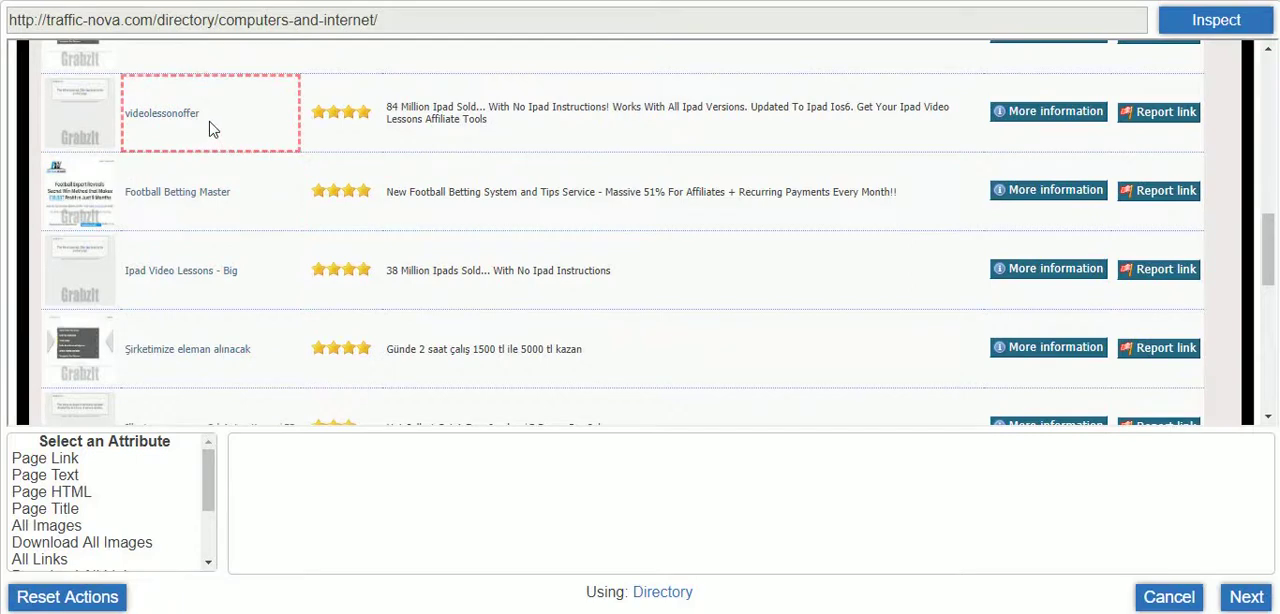
{"action": "scroll", "coordinate": [210, 128], "scroll_direction": "up", "scroll_amount": 2}
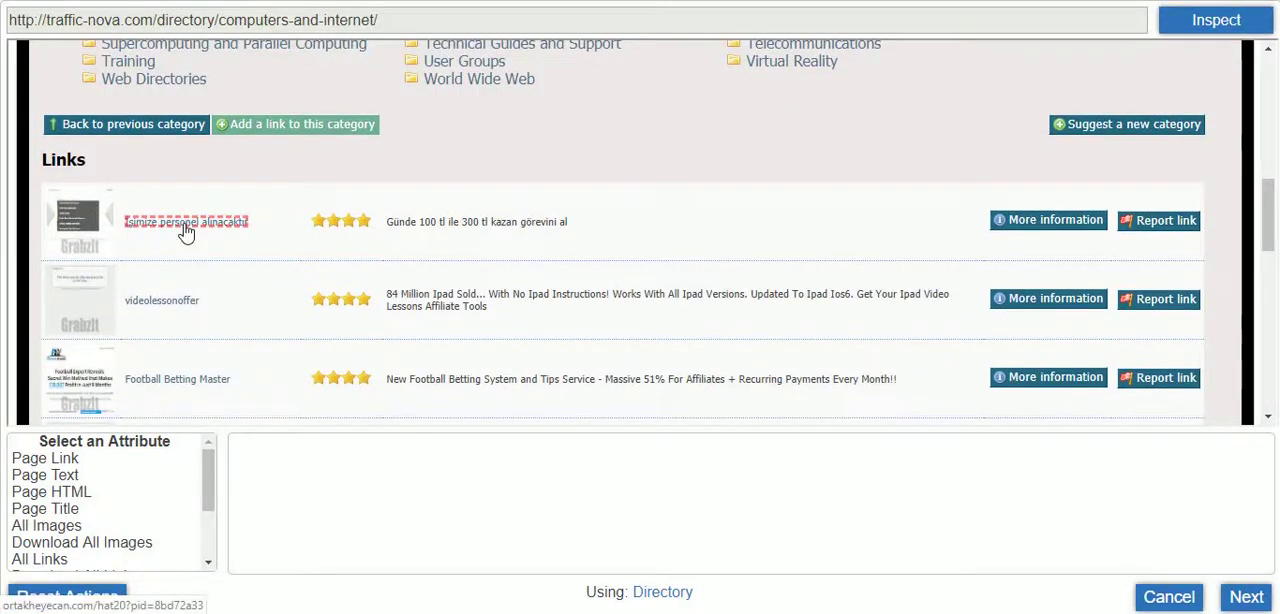
{"action": "left_click", "coordinate": [186, 230]}
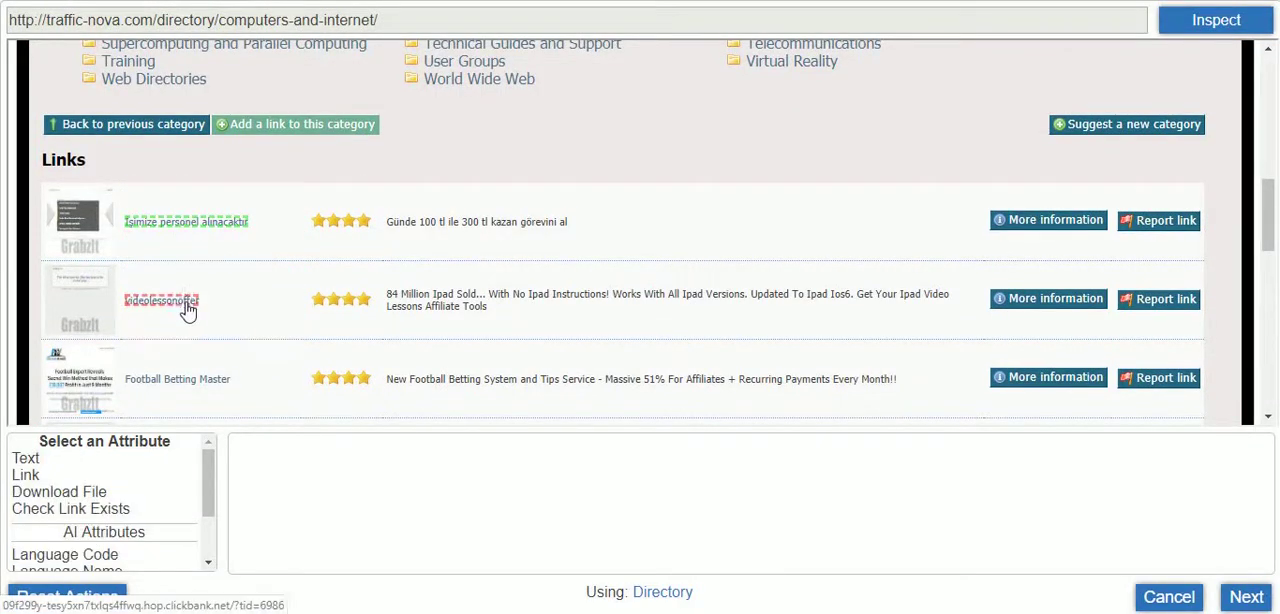
Extract the selected titles with the Text attribute in the category Template and rename the new column as Title
{"action": "left_click", "coordinate": [30, 458]}
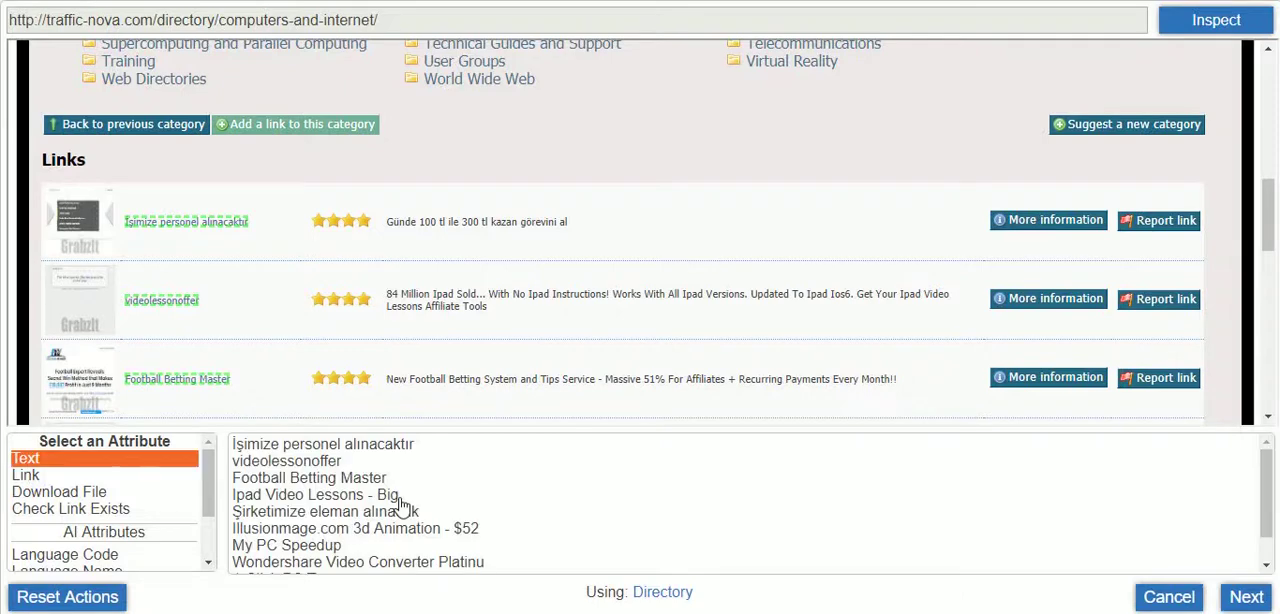
{"action": "left_click", "coordinate": [1244, 598]}
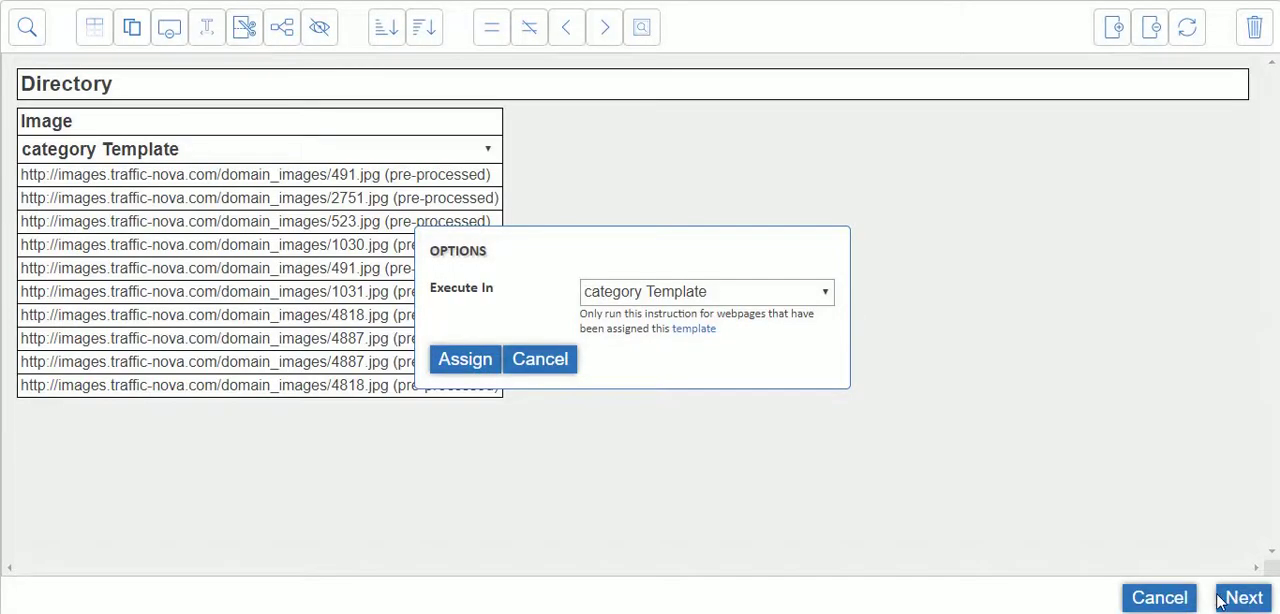
{"action": "left_click", "coordinate": [472, 363]}
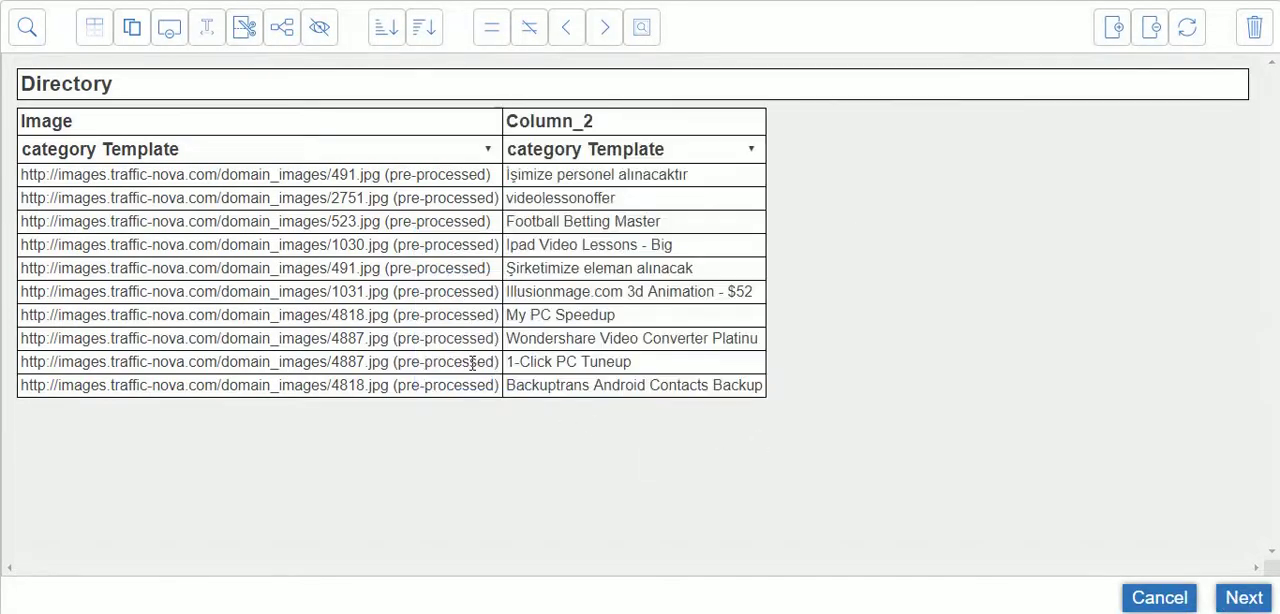
{"action": "double_click", "coordinate": [620, 116]}
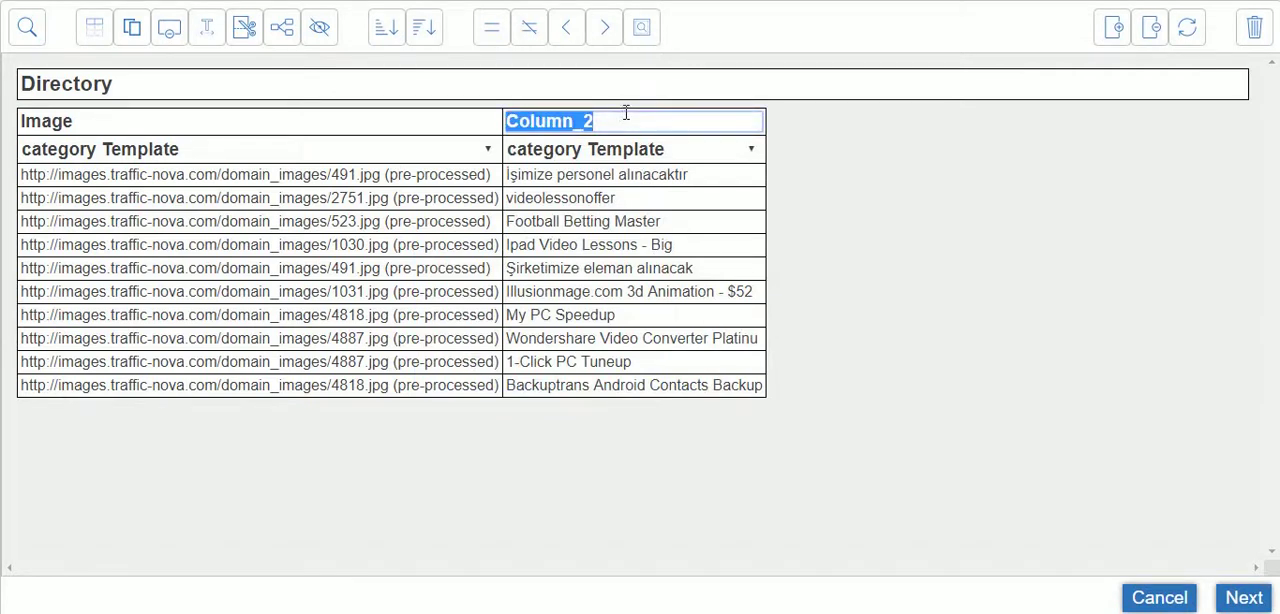
{"action": "type", "text": "Title"}
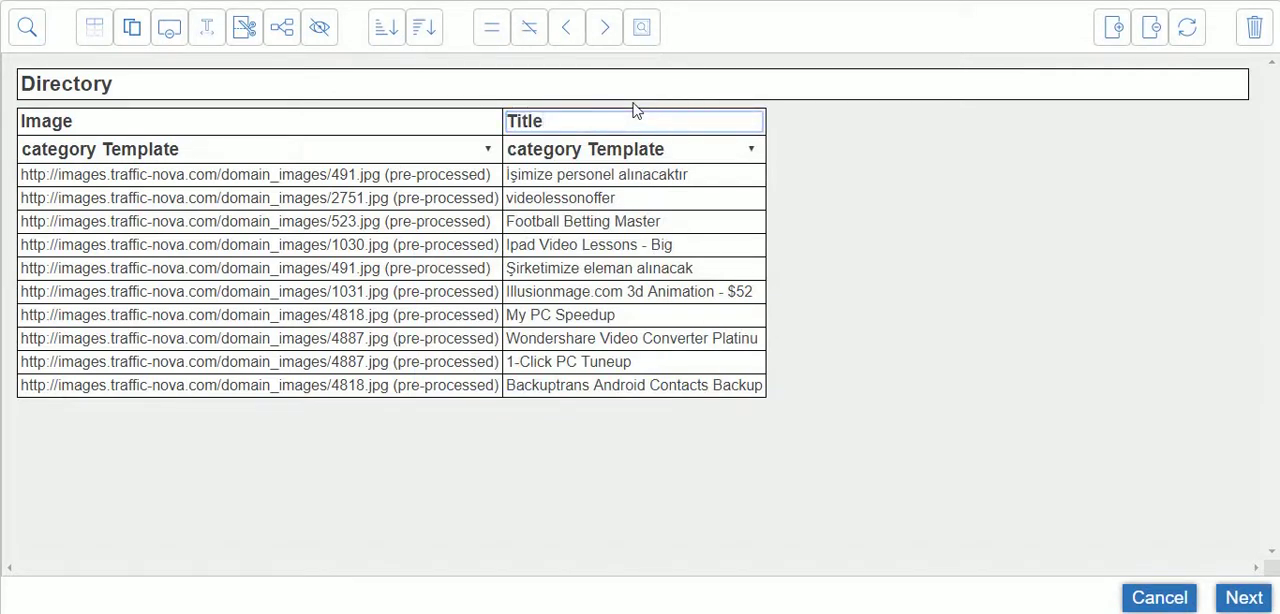
Add a third column to the dataset and select all the website title links again
{"action": "left_click", "coordinate": [1120, 28]}
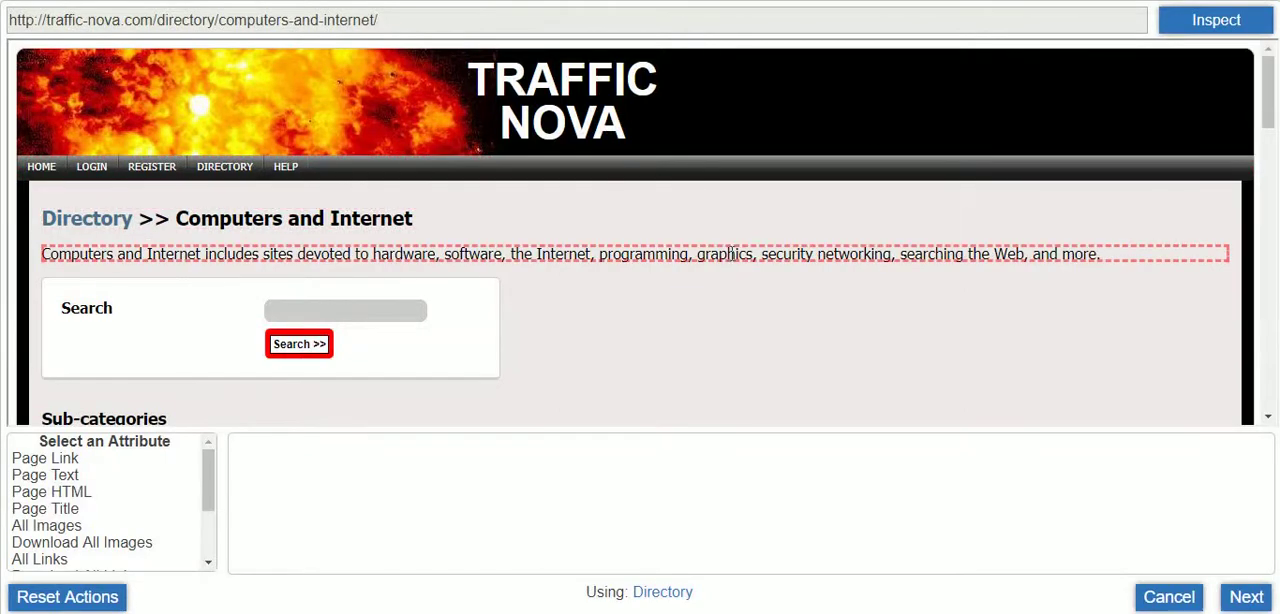
{"action": "scroll", "coordinate": [722, 252], "scroll_direction": "down", "scroll_amount": 10}
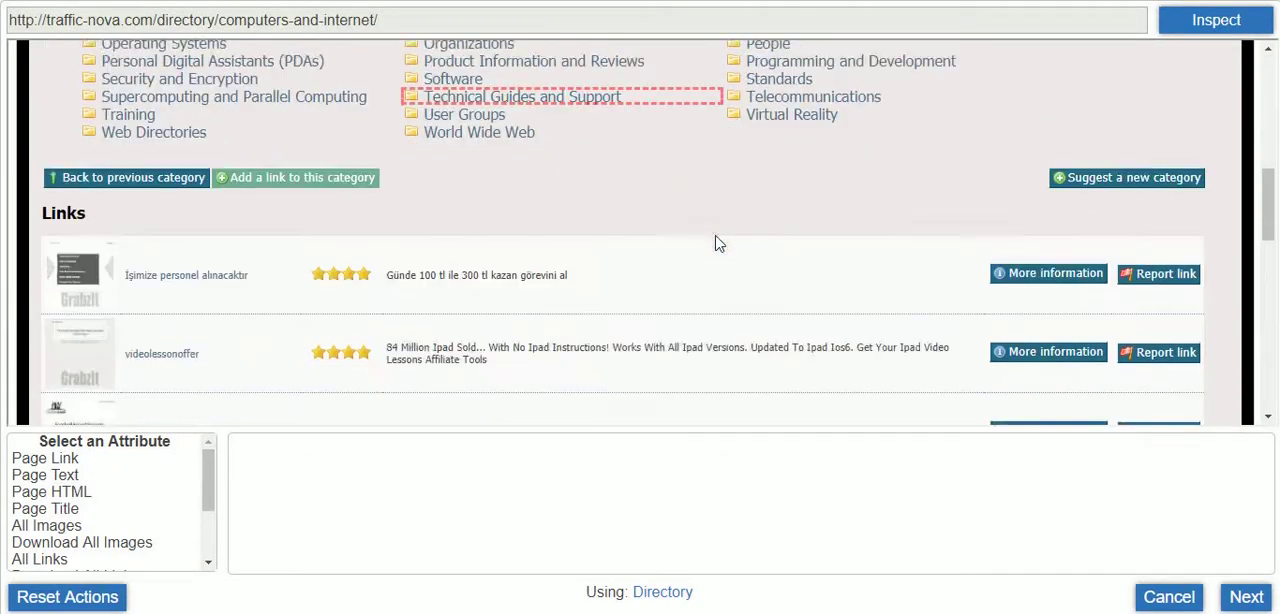
{"action": "scroll", "coordinate": [266, 220], "scroll_direction": "up", "scroll_amount": 3}
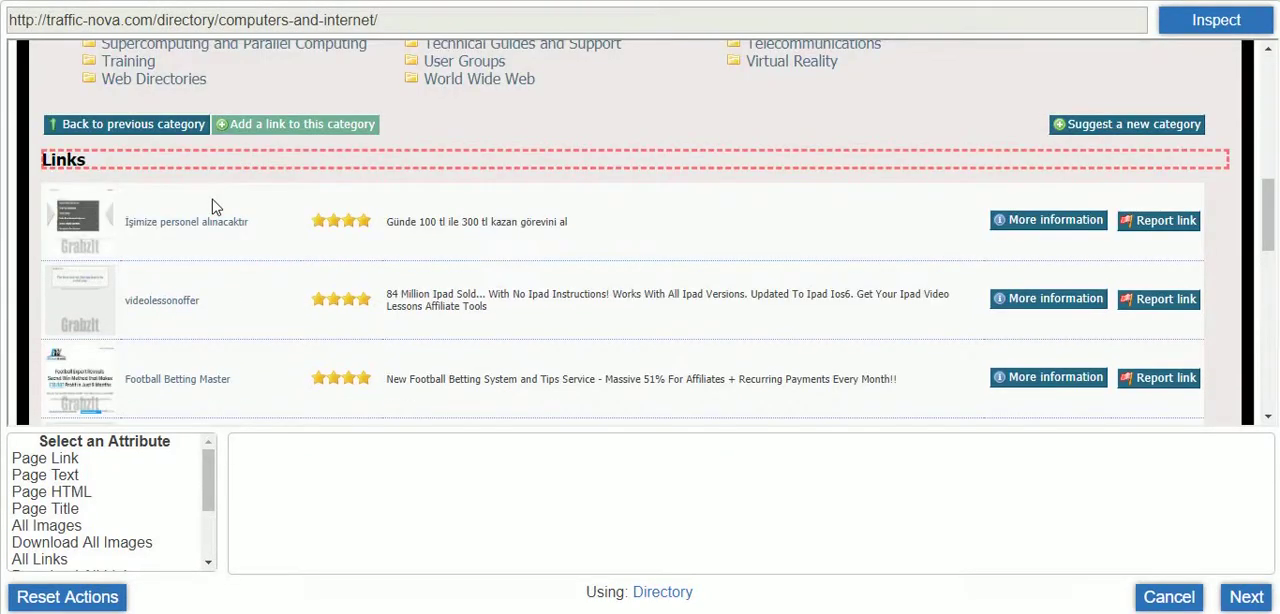
{"action": "left_click", "coordinate": [214, 228]}
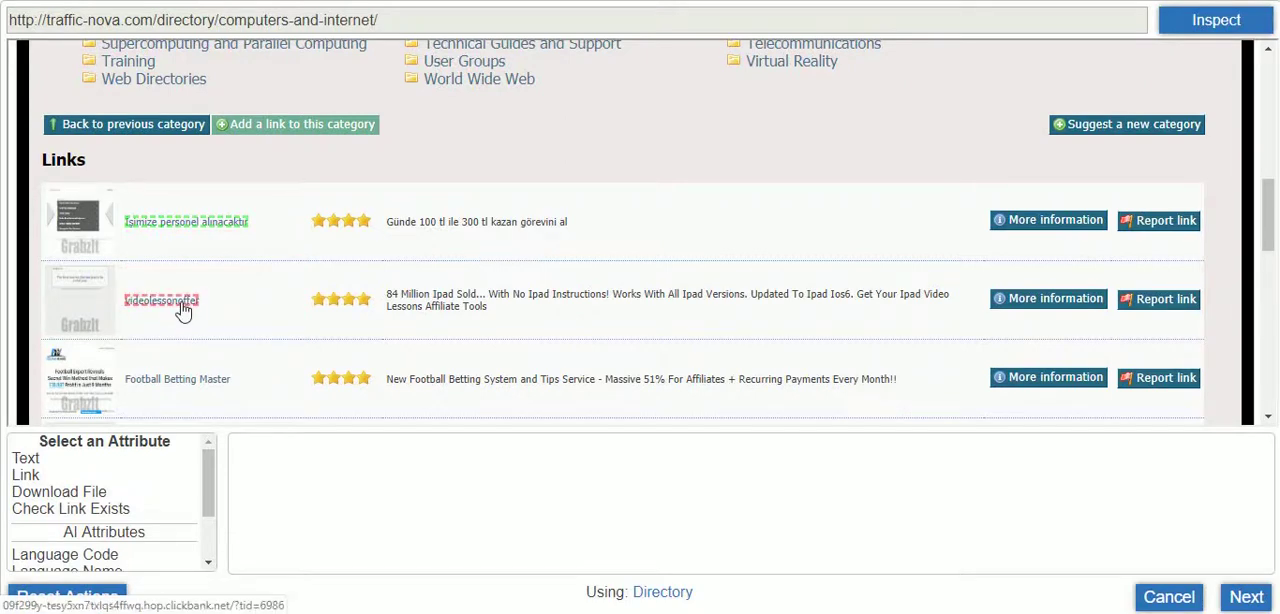
{"action": "left_click", "coordinate": [183, 311]}
Extract the selected titles with the Link attribute and assign the instruction to the category Template
{"action": "scroll", "coordinate": [46, 474], "scroll_direction": "down", "scroll_amount": 2}
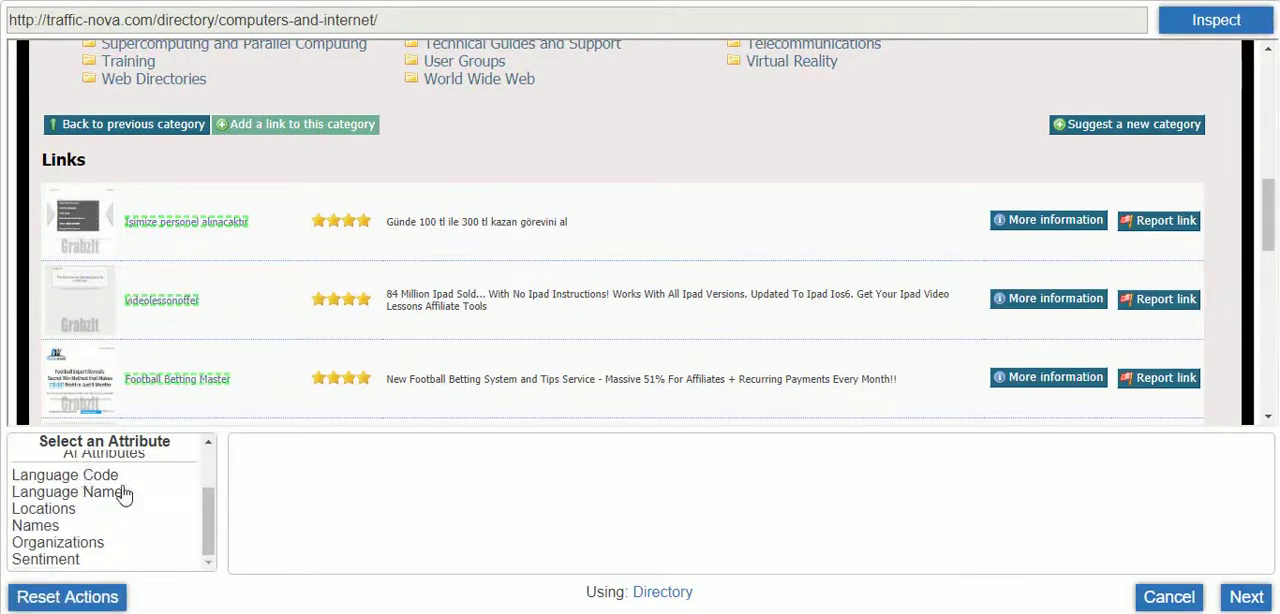
{"action": "scroll", "coordinate": [124, 492], "scroll_direction": "up", "scroll_amount": 2}
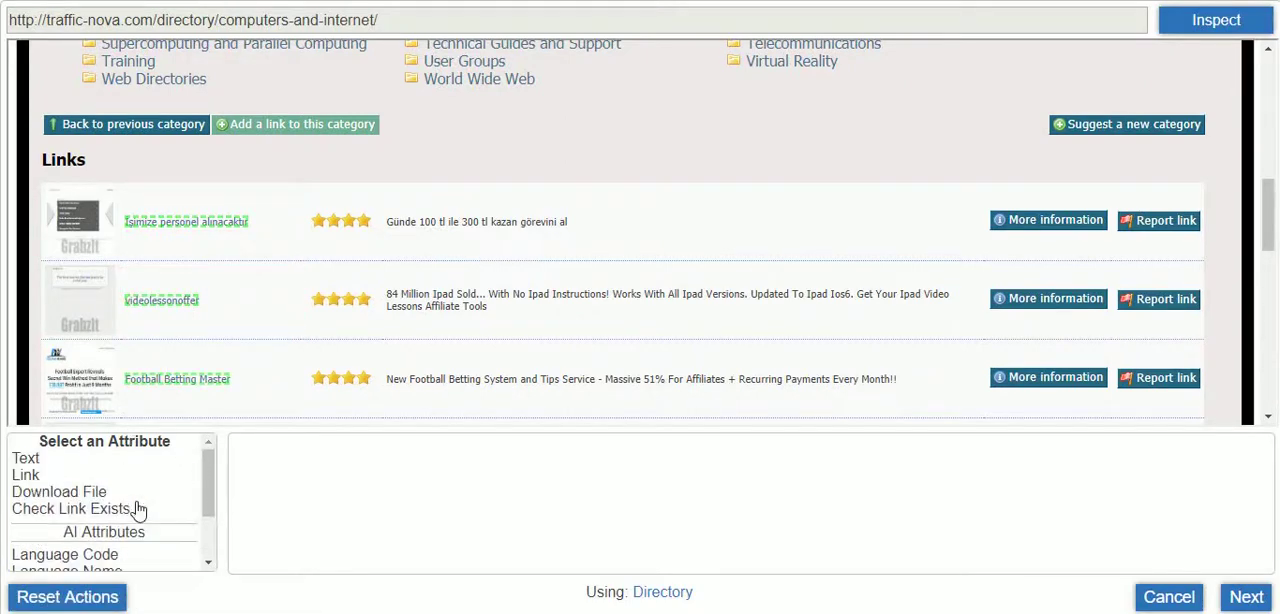
{"action": "left_click", "coordinate": [28, 476]}
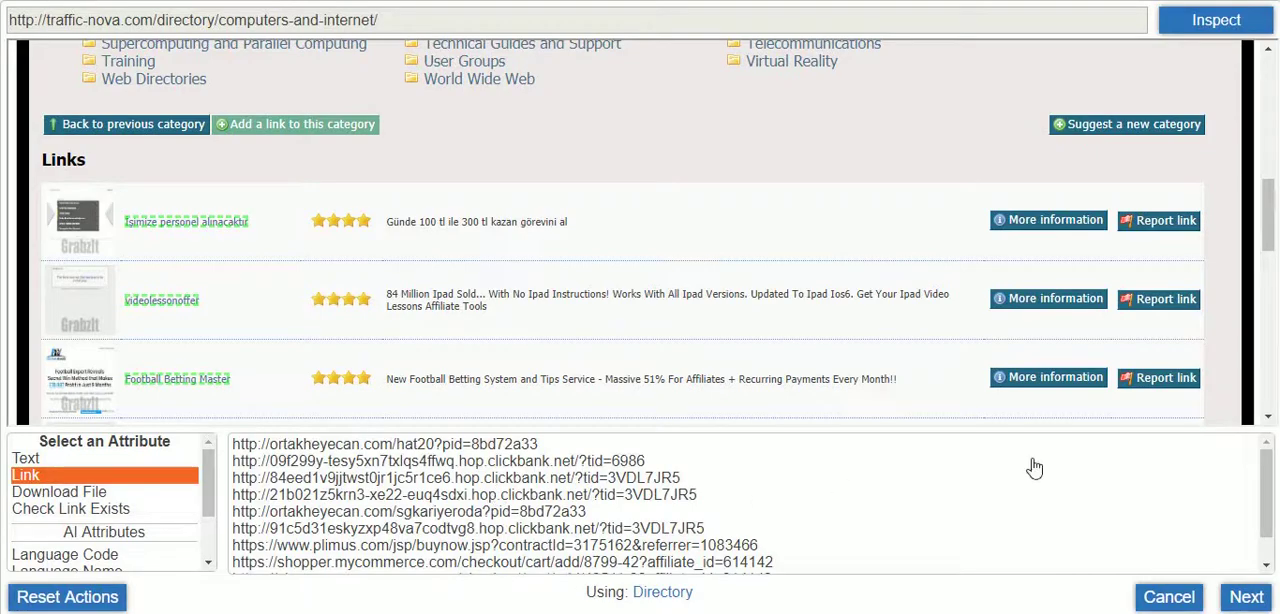
{"action": "left_click", "coordinate": [1246, 598]}
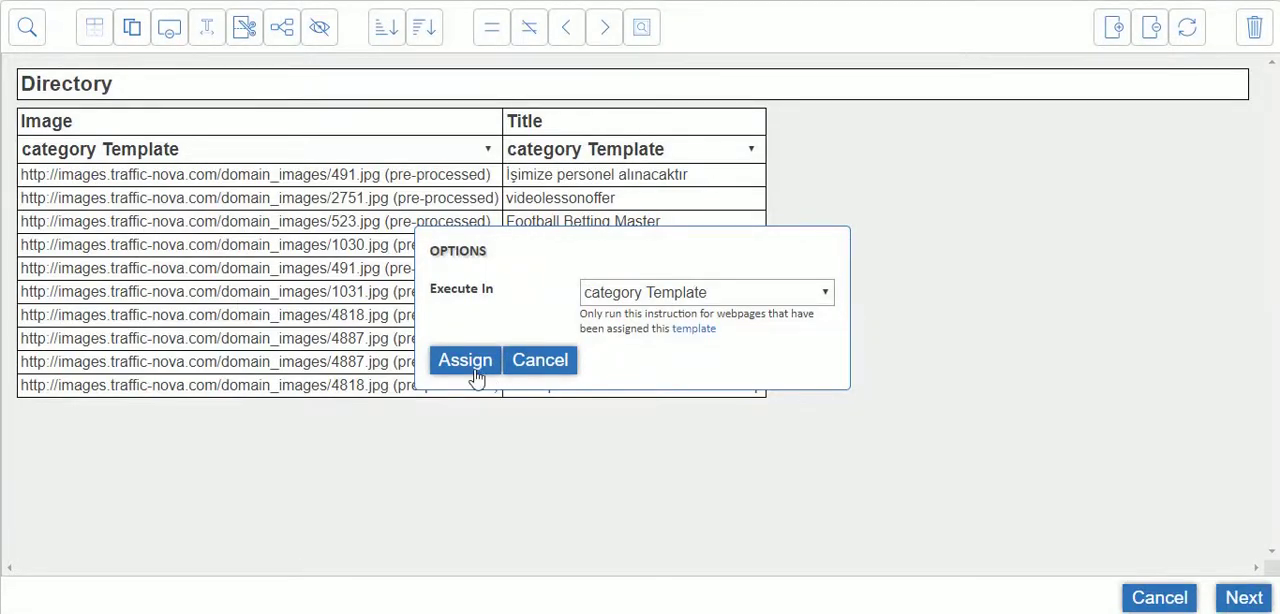
{"action": "left_click", "coordinate": [465, 360]}
Rename the third column of the Directory dataset as Link
{"action": "left_click", "coordinate": [878, 119]}
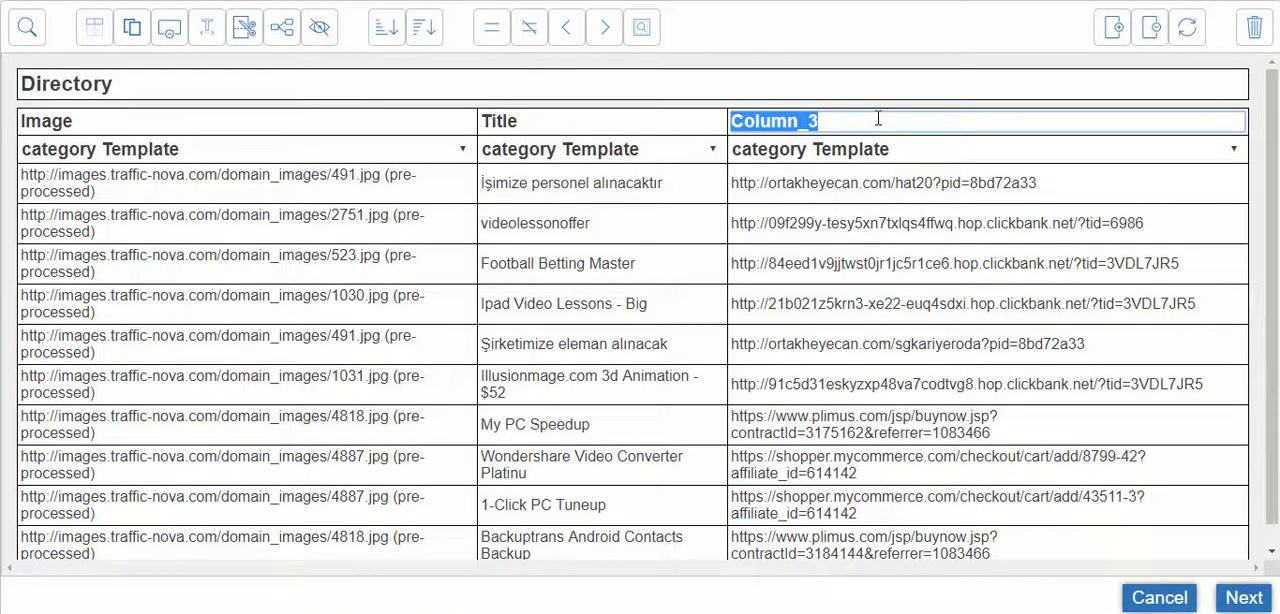
{"action": "type", "text": "UR"}
{"action": "key", "text": "BackSpace"}
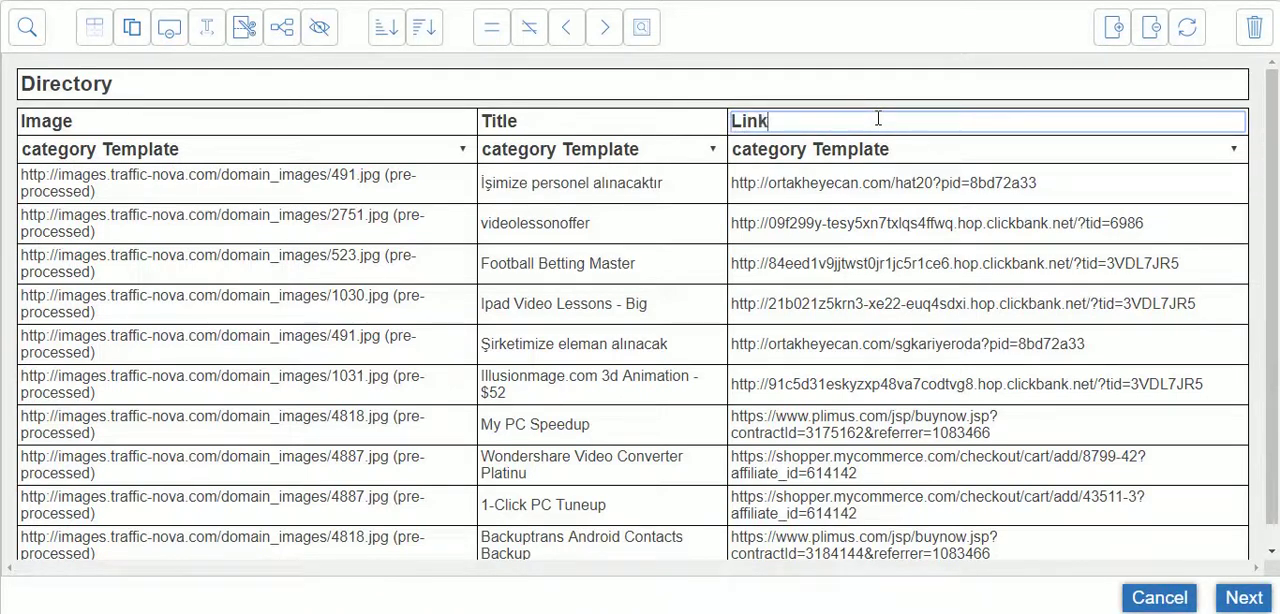
Add a fourth column that extracts the Text attribute of all website descriptions in the Links list, assigned to the category Template
{"action": "left_click", "coordinate": [1108, 30]}
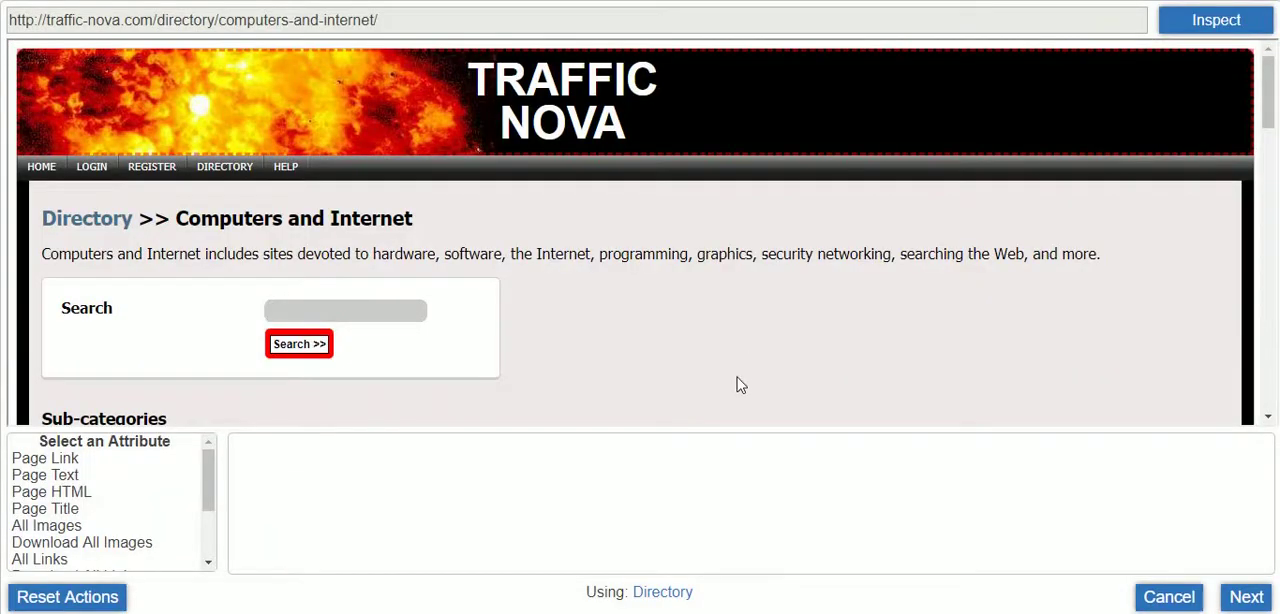
{"action": "scroll", "coordinate": [733, 365], "scroll_direction": "down", "scroll_amount": 3}
{"action": "scroll", "coordinate": [727, 351], "scroll_direction": "down", "scroll_amount": 2}
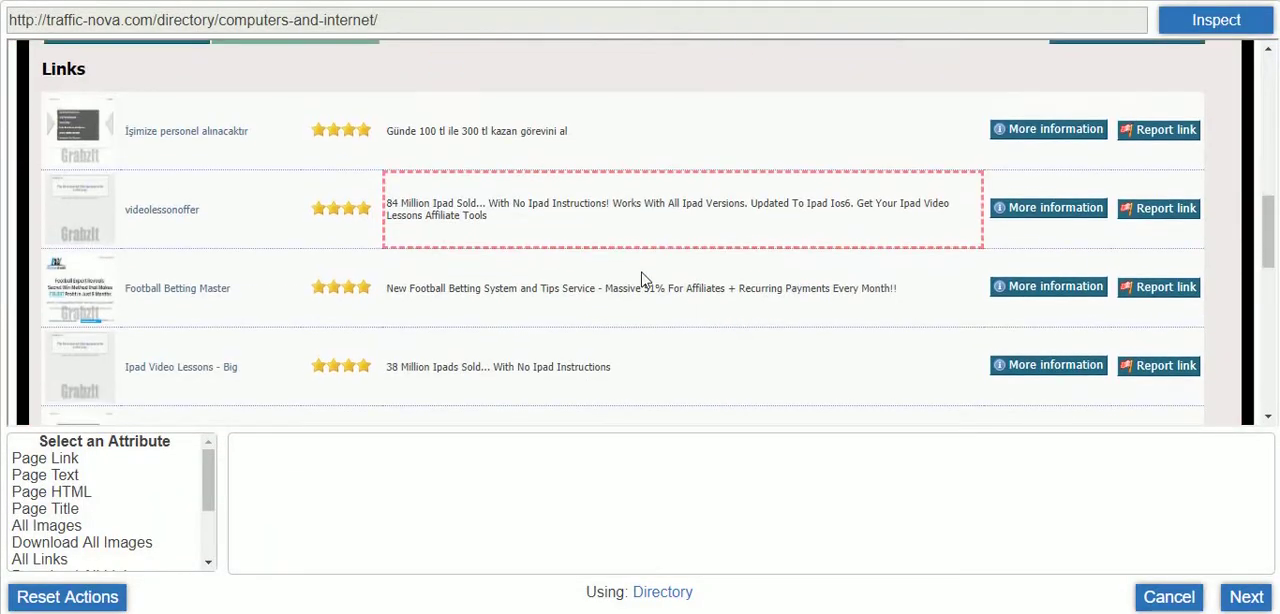
{"action": "left_click", "coordinate": [430, 127]}
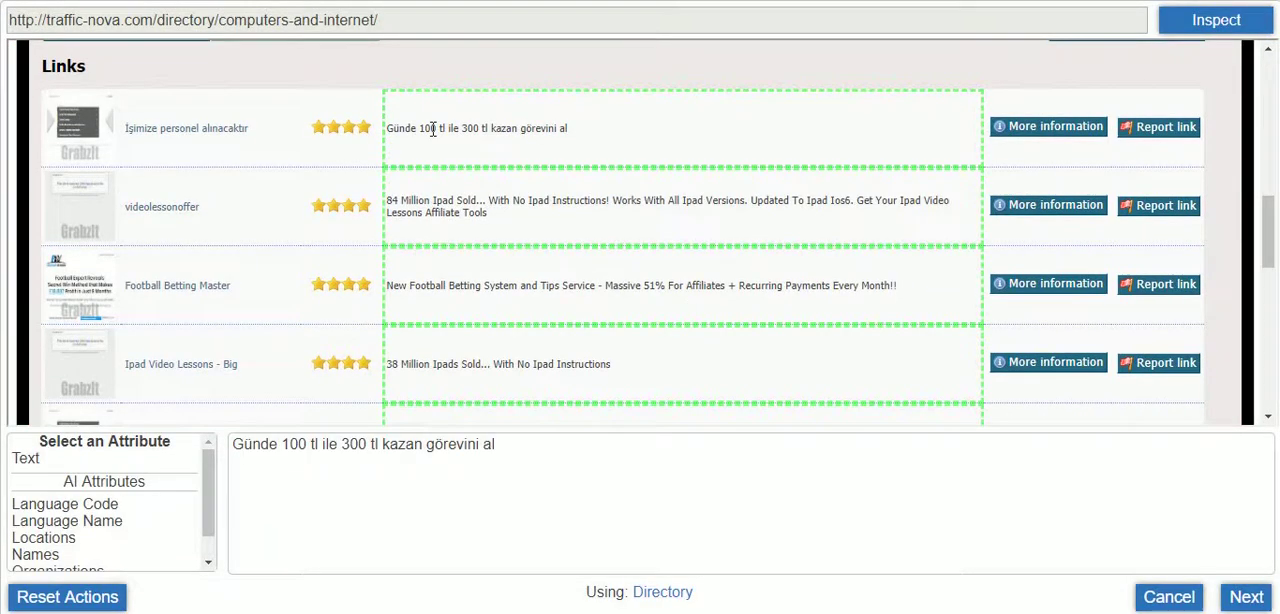
{"action": "left_click", "coordinate": [27, 458]}
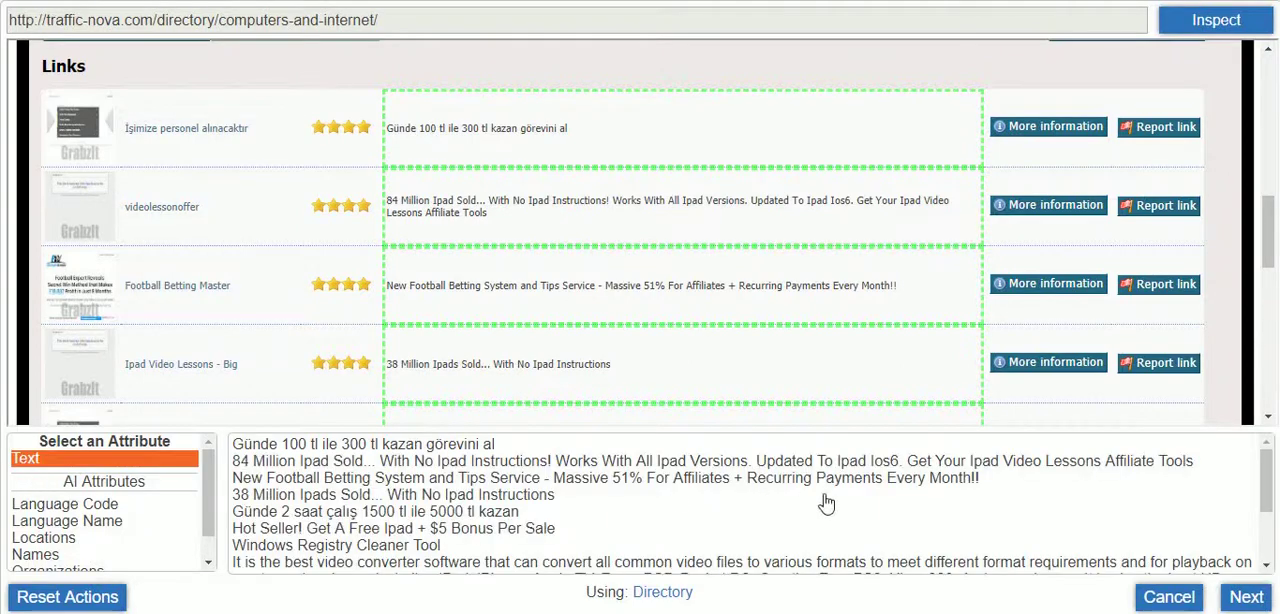
{"action": "left_click", "coordinate": [1244, 601]}
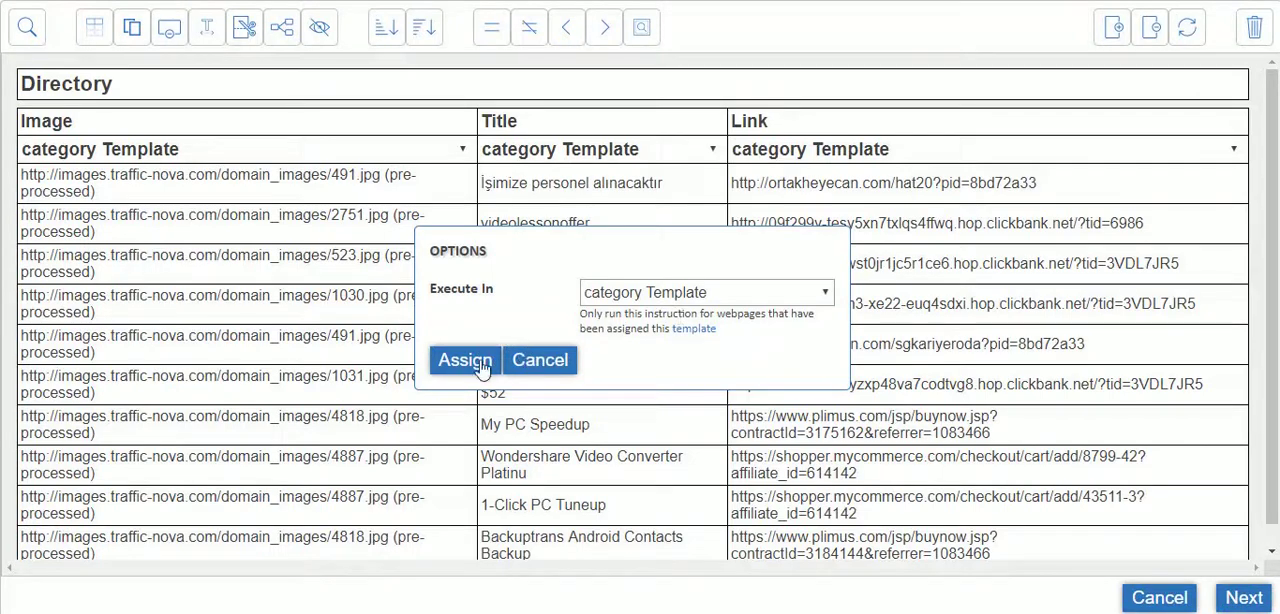
{"action": "left_click", "coordinate": [470, 437]}
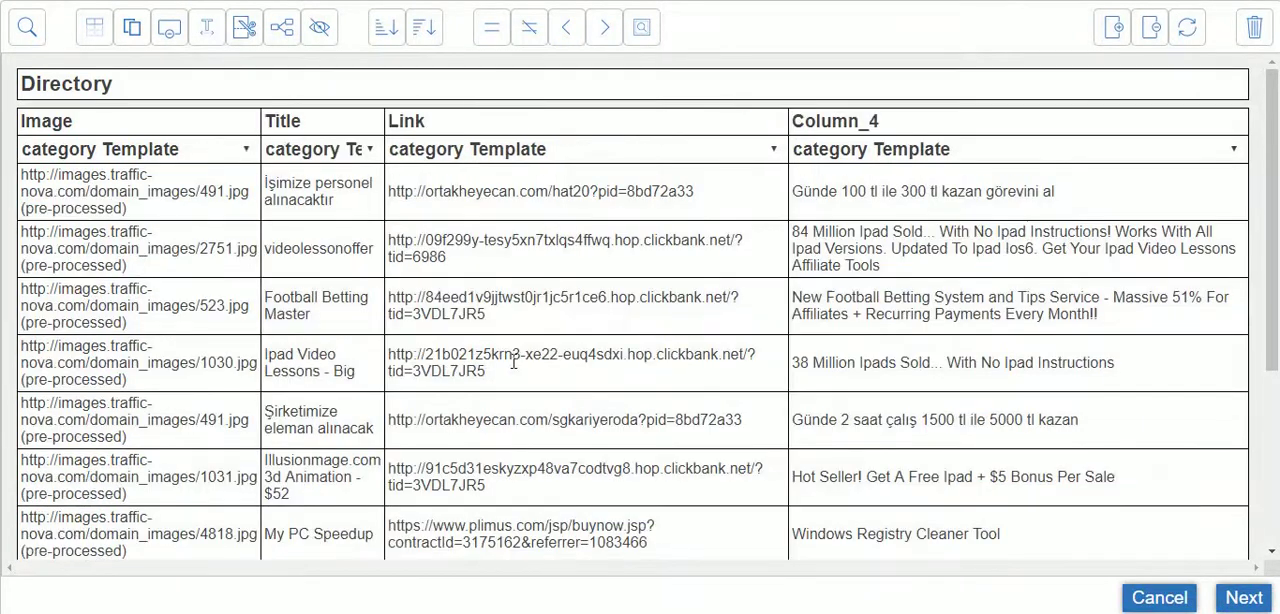
Rename the fourth column as Description and save the Directory dataset to the scrape instructions
{"action": "double_click", "coordinate": [899, 121]}
{"action": "type", "text": "D"}
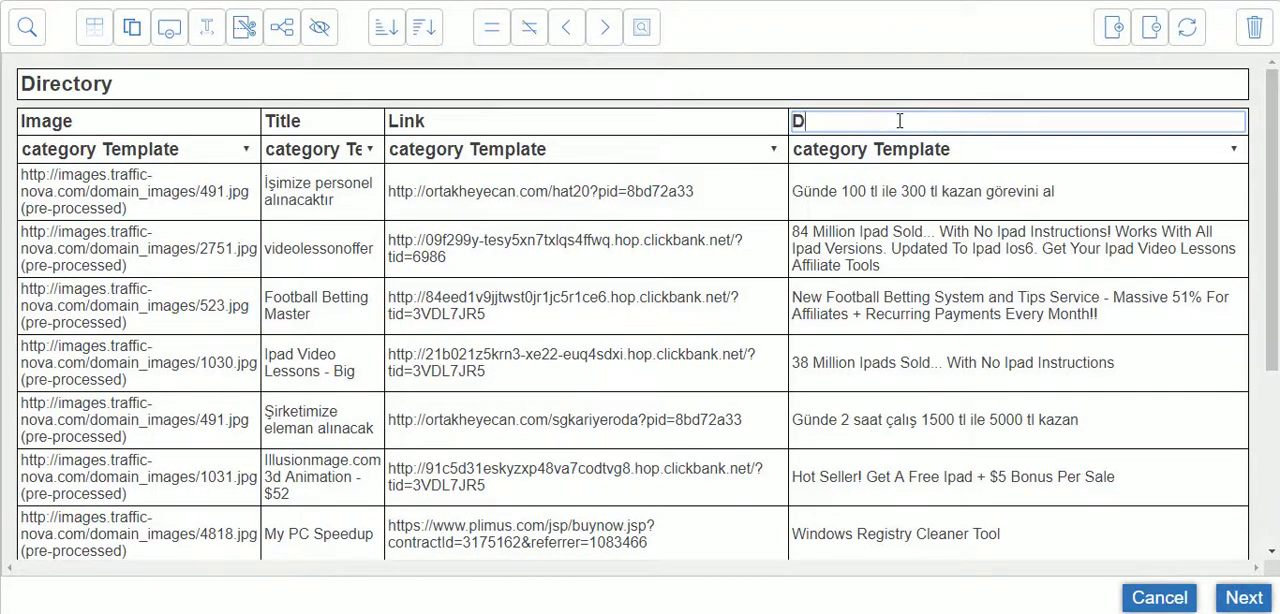
{"action": "type", "text": "escription"}
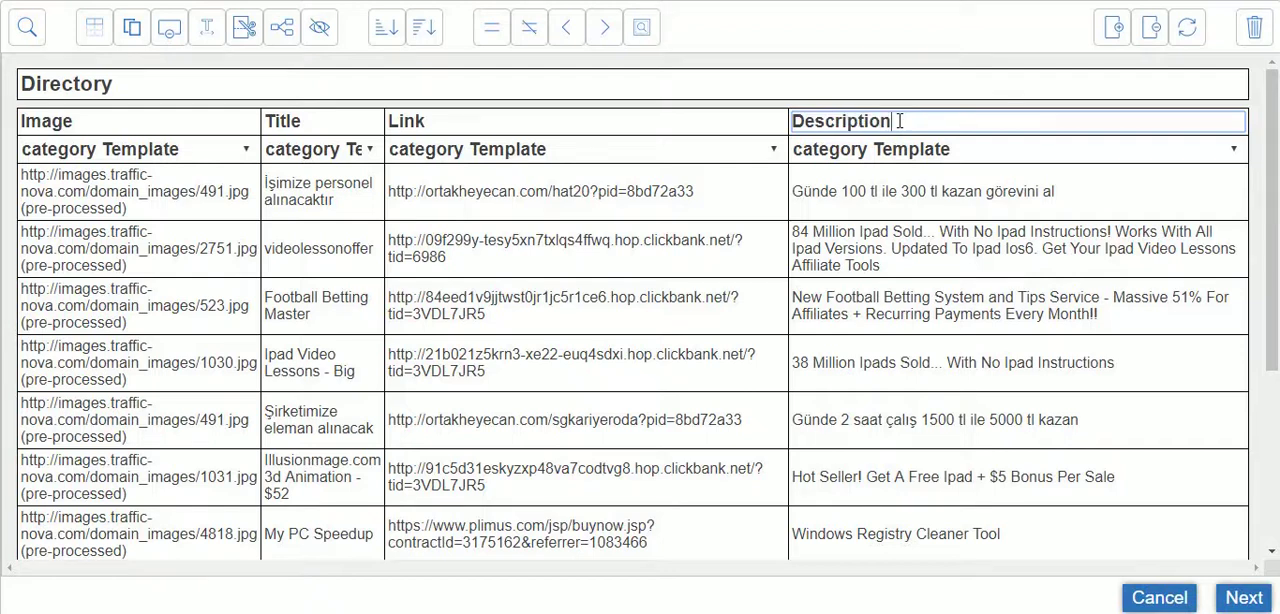
{"action": "left_click", "coordinate": [1240, 600]}
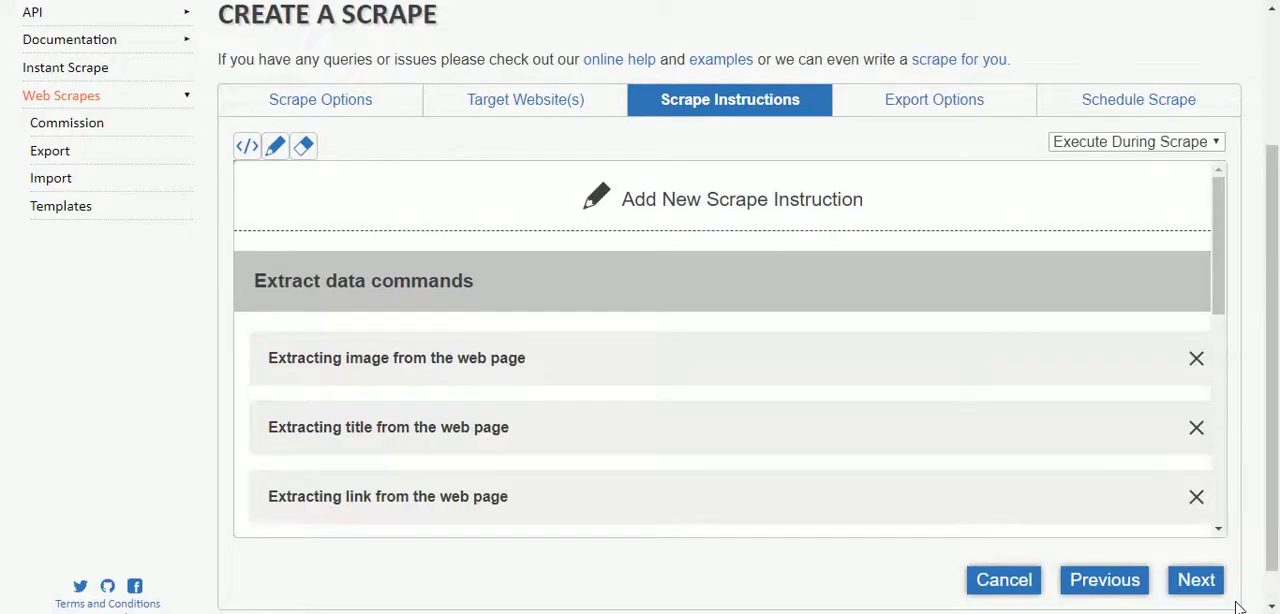
Review the generated scrape instructions and check the scrape's export and schedule settings
{"action": "scroll", "coordinate": [603, 283], "scroll_direction": "down", "scroll_amount": 6}
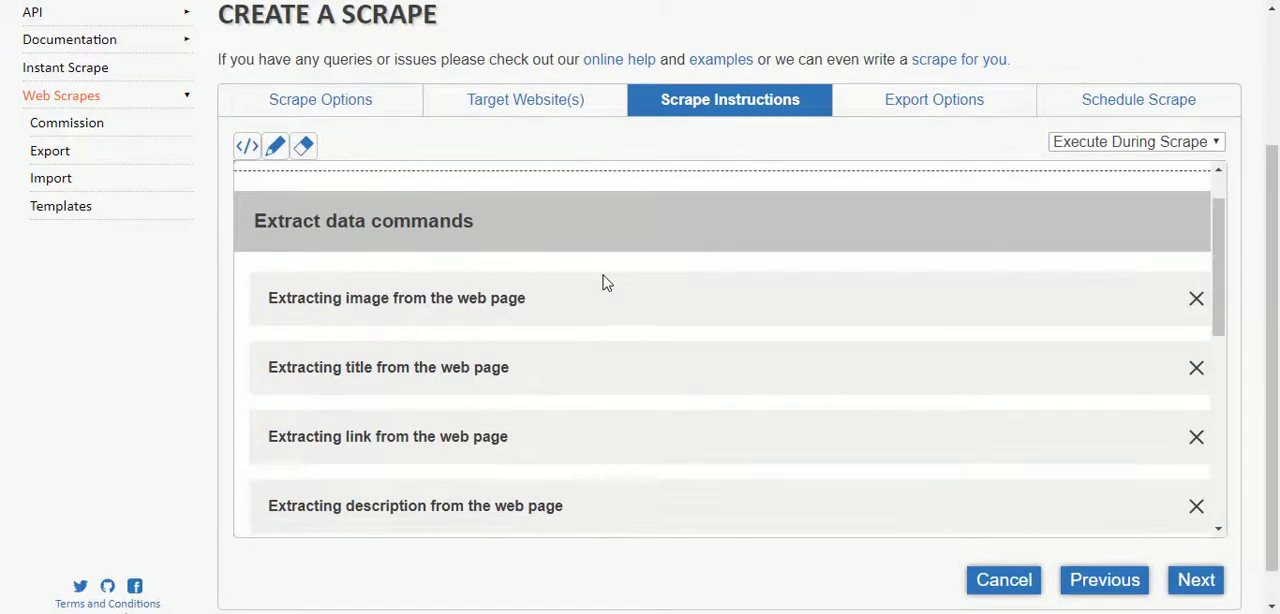
{"action": "scroll", "coordinate": [603, 283], "scroll_direction": "down", "scroll_amount": 1}
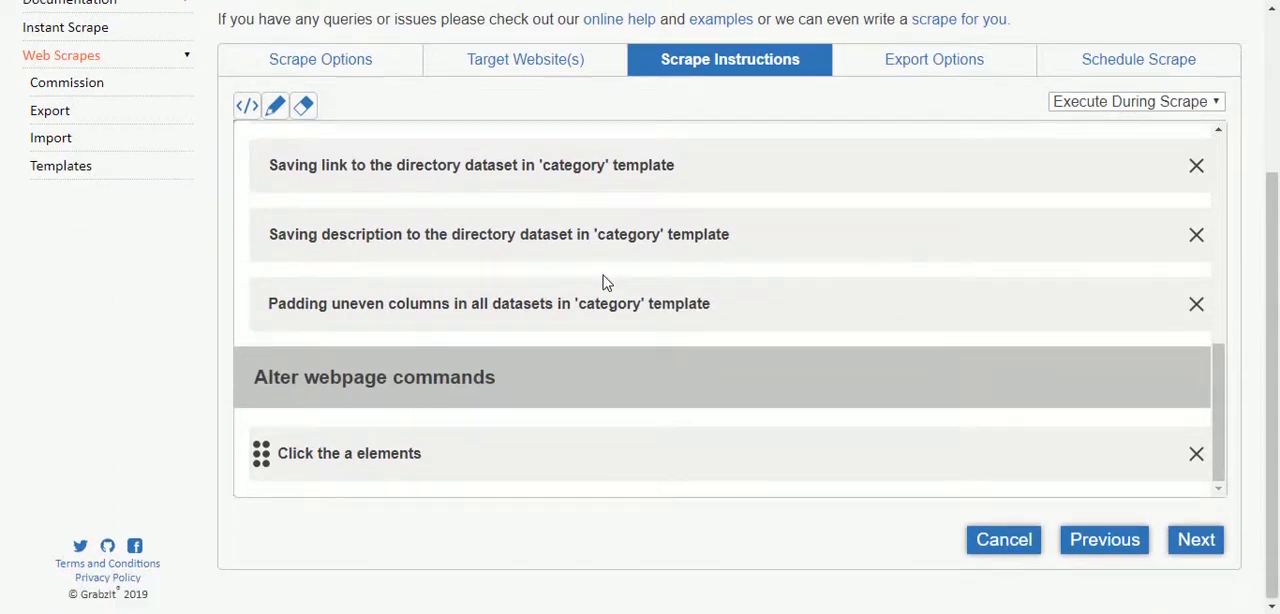
{"action": "scroll", "coordinate": [700, 362], "scroll_direction": "up", "scroll_amount": 3}
{"action": "scroll", "coordinate": [700, 362], "scroll_direction": "up", "scroll_amount": 4}
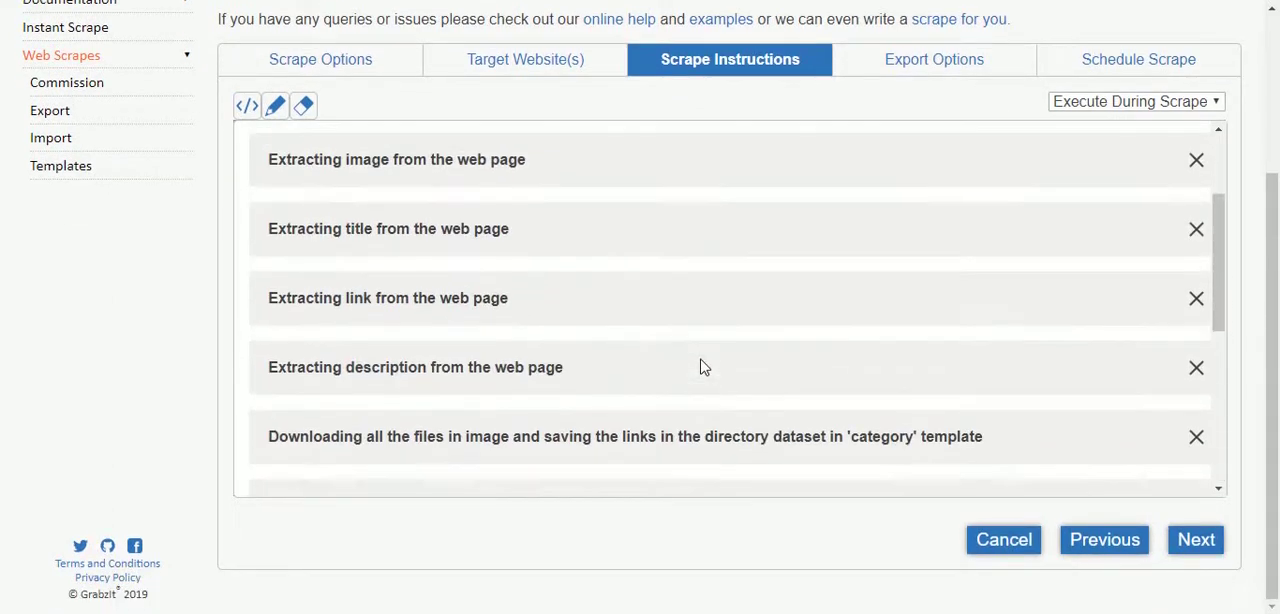
{"action": "scroll", "coordinate": [700, 366], "scroll_direction": "down", "scroll_amount": 6}
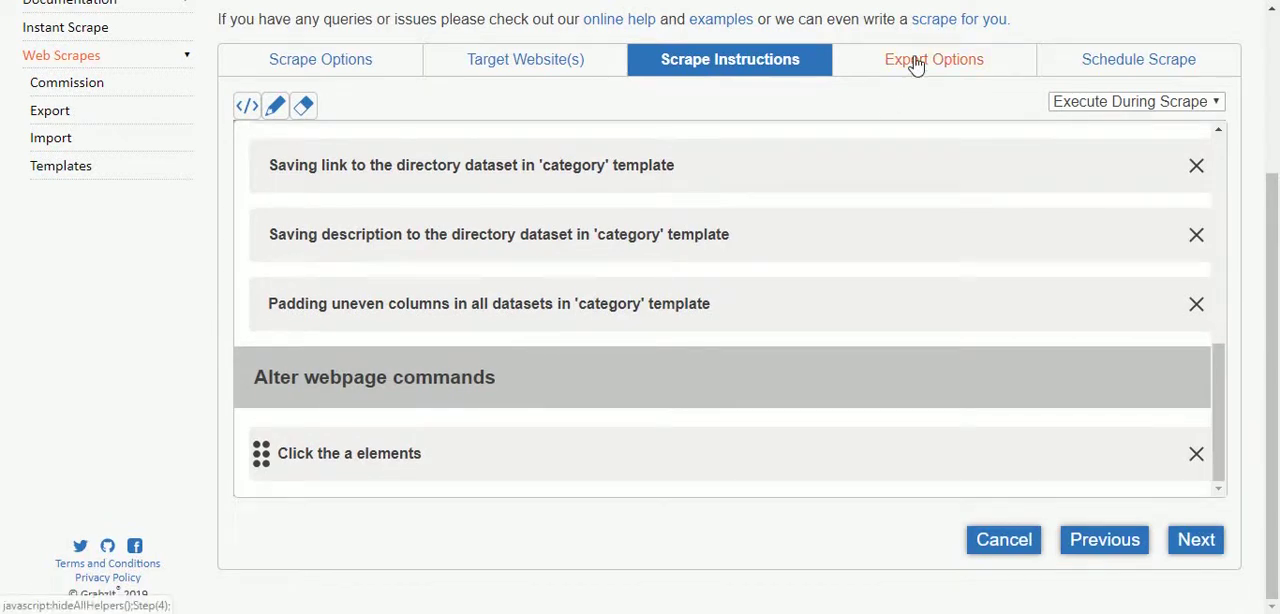
{"action": "left_click", "coordinate": [914, 64]}
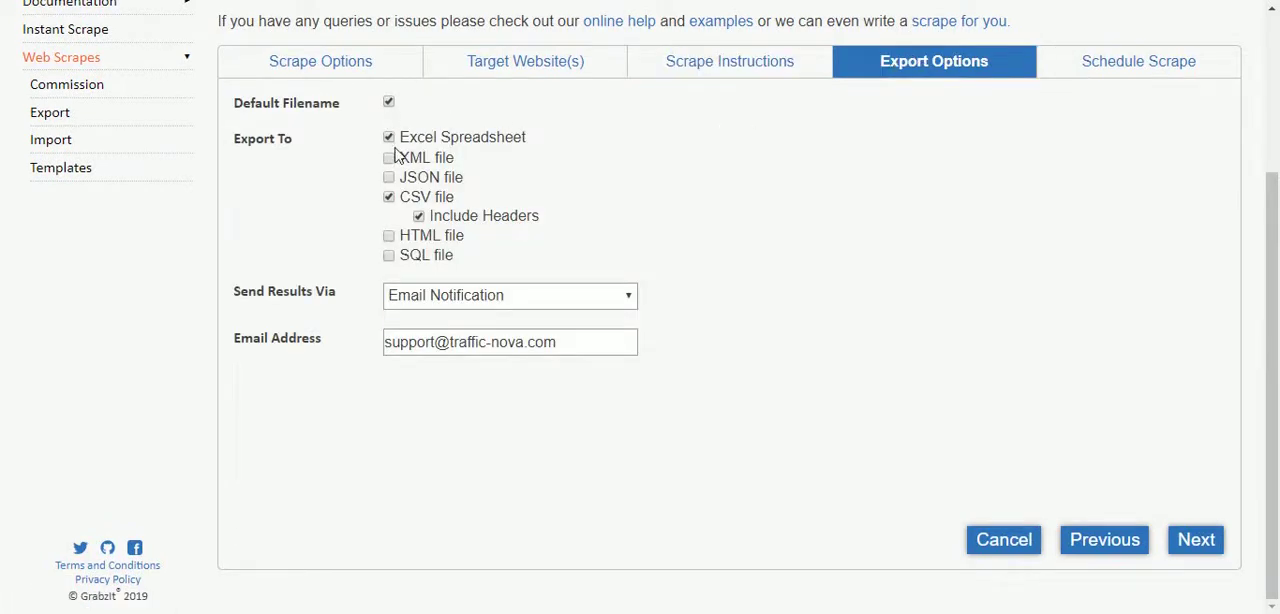
{"action": "left_click", "coordinate": [1116, 70]}
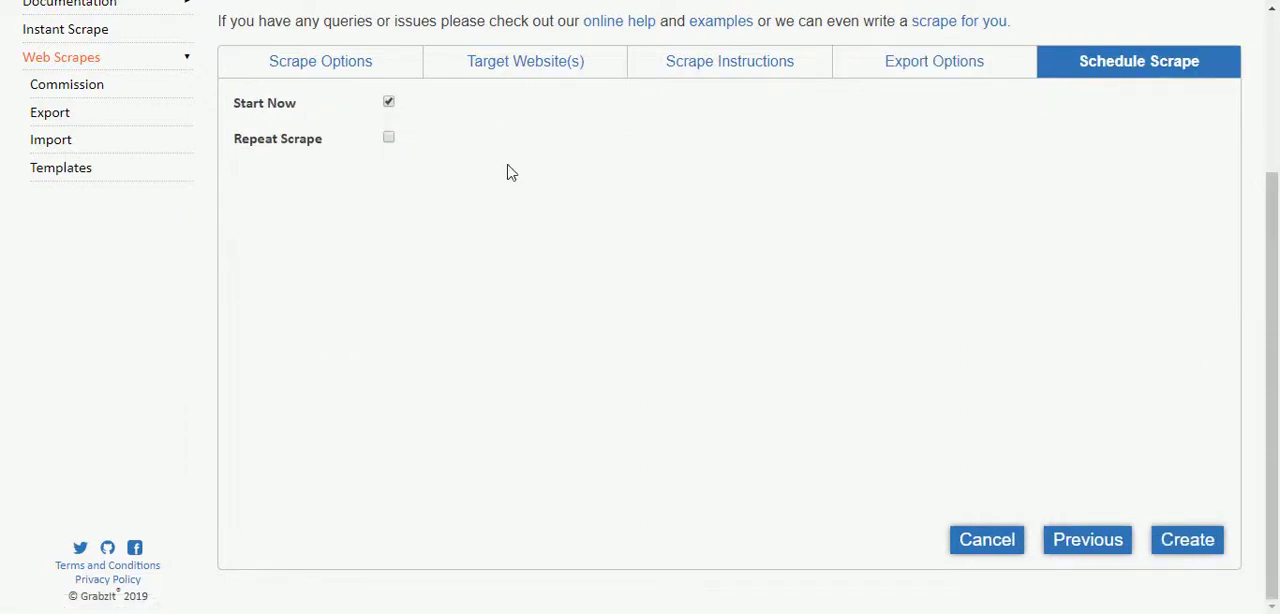
Create the directory scrape and inspect the log of its real-time snapshot
{"action": "left_click", "coordinate": [1198, 542]}
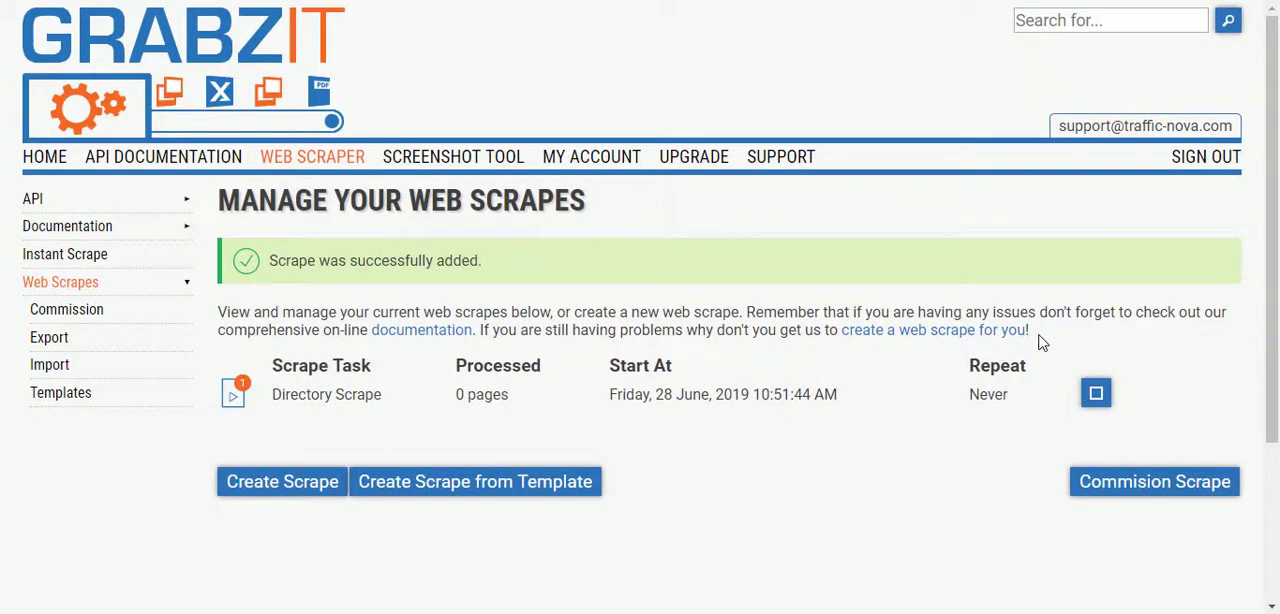
{"action": "left_click", "coordinate": [234, 398]}
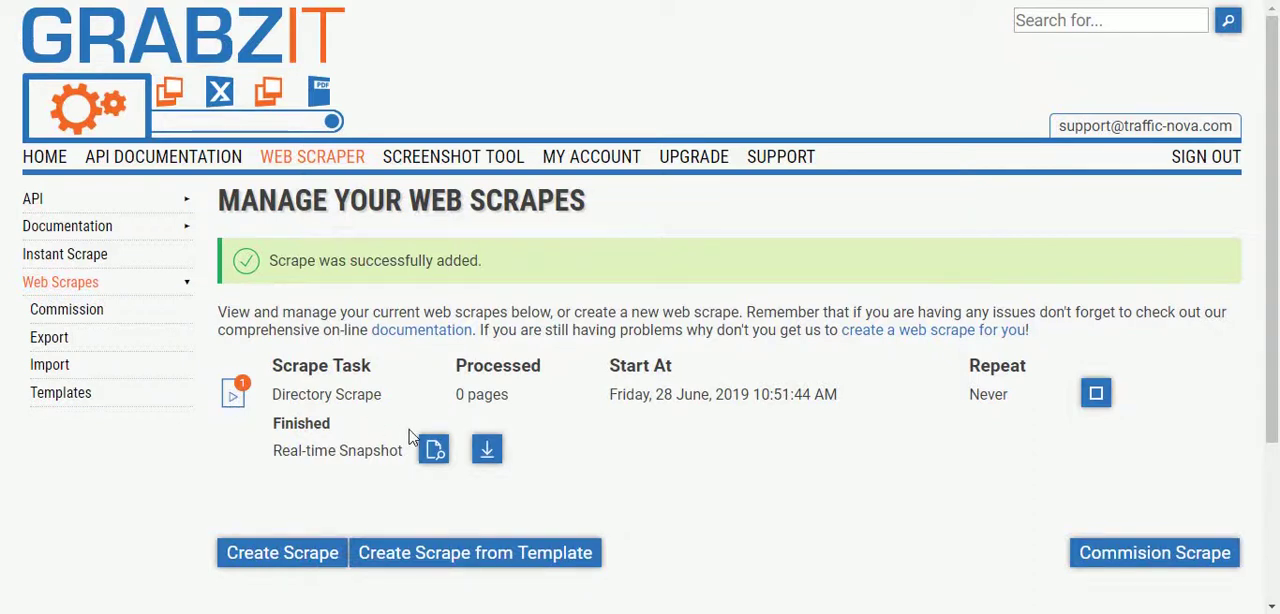
{"action": "left_click", "coordinate": [435, 452]}
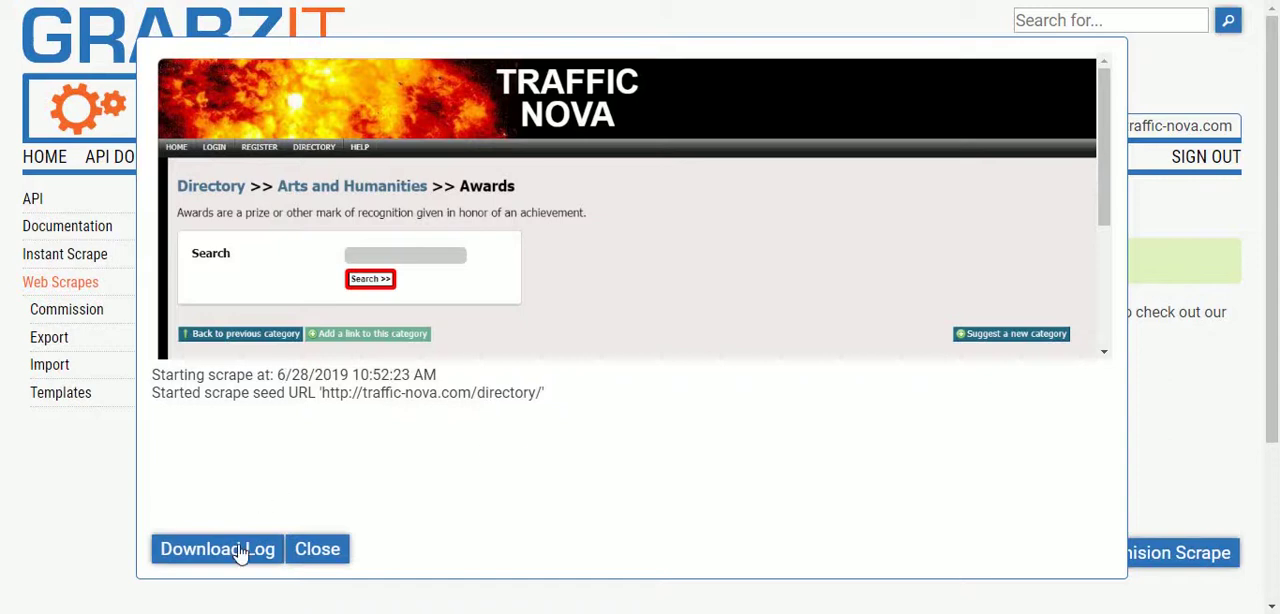
{"action": "left_click", "coordinate": [316, 549]}
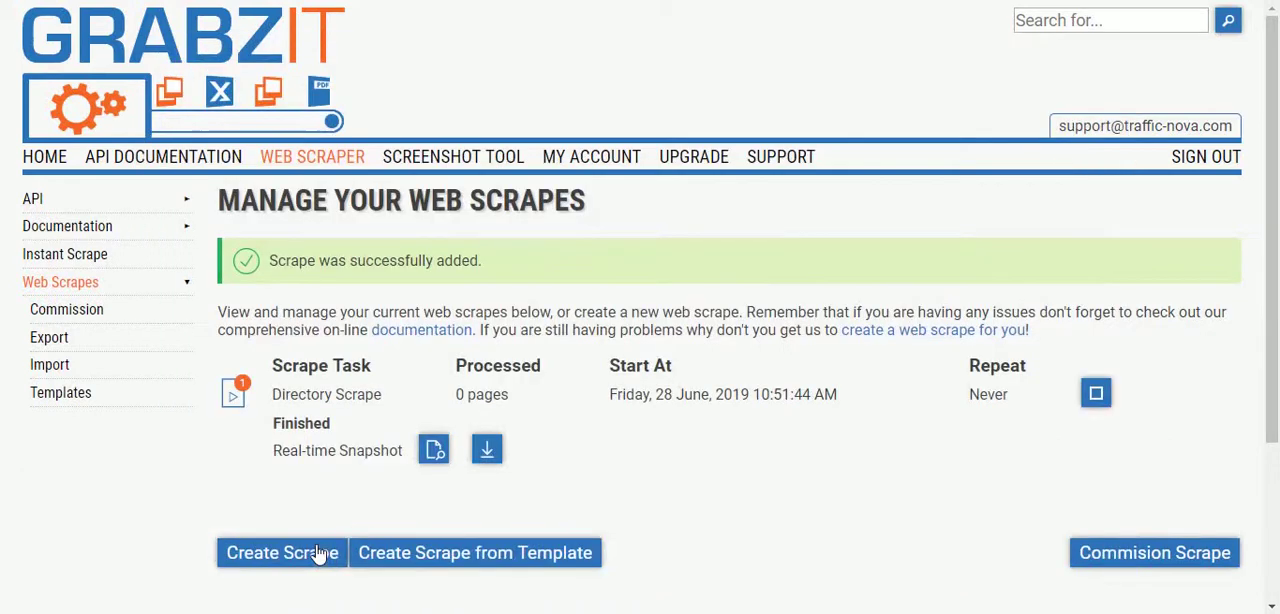
Download the Directory Scrape's results and review the log of the completed run
{"action": "left_click", "coordinate": [487, 452]}
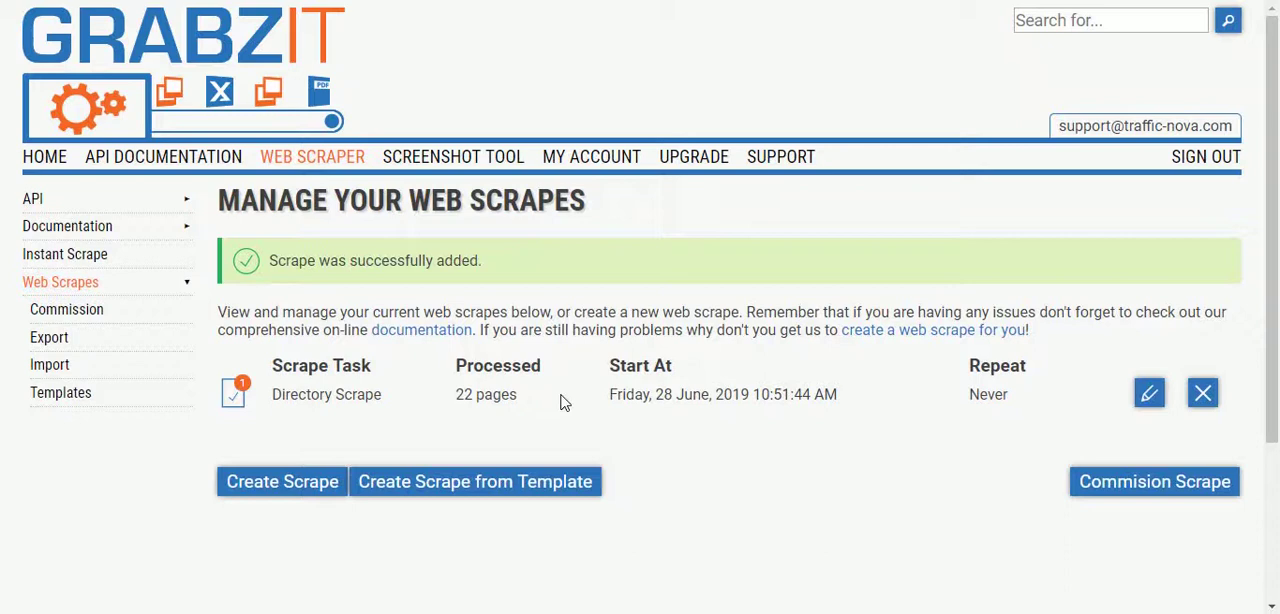
{"action": "left_click", "coordinate": [228, 402]}
{"action": "left_click", "coordinate": [532, 449]}
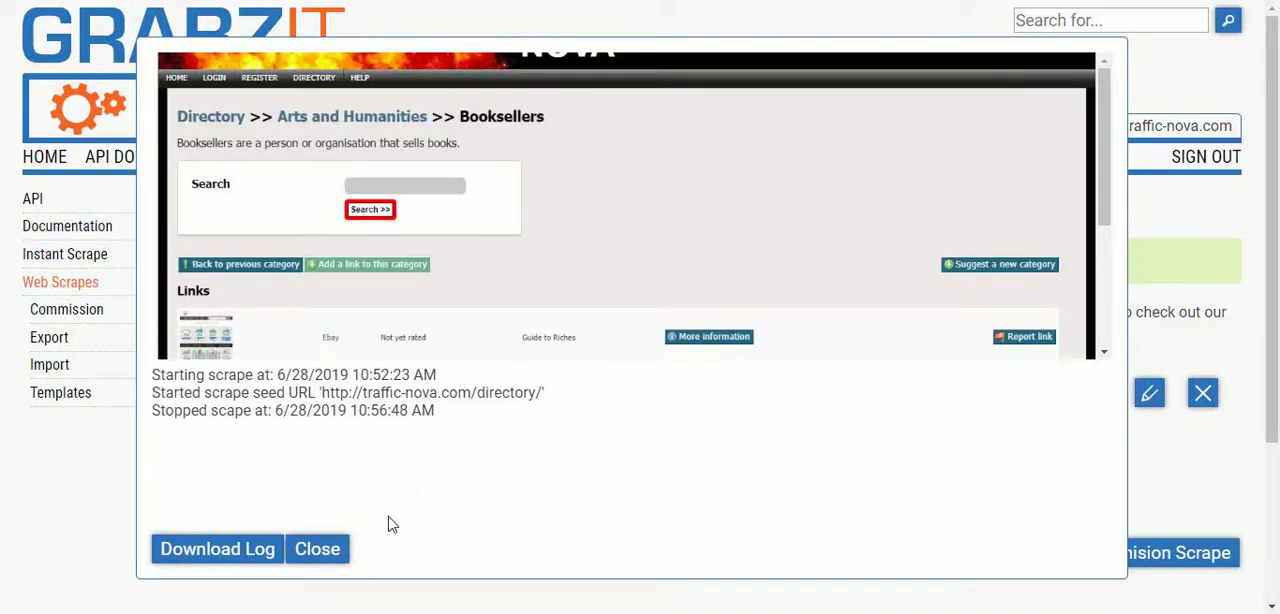
{"action": "left_click", "coordinate": [315, 550]}
{"action": "left_click", "coordinate": [579, 451]}
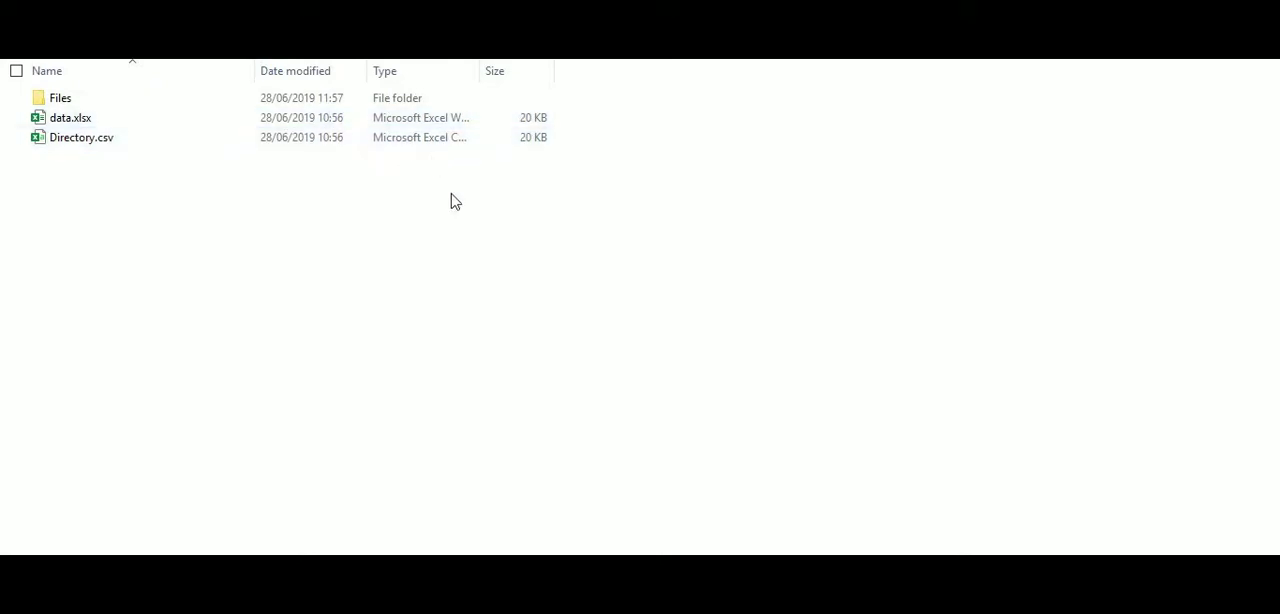
Browse the scraped listing images in the Files folder of the downloaded results
{"action": "double_click", "coordinate": [421, 98]}
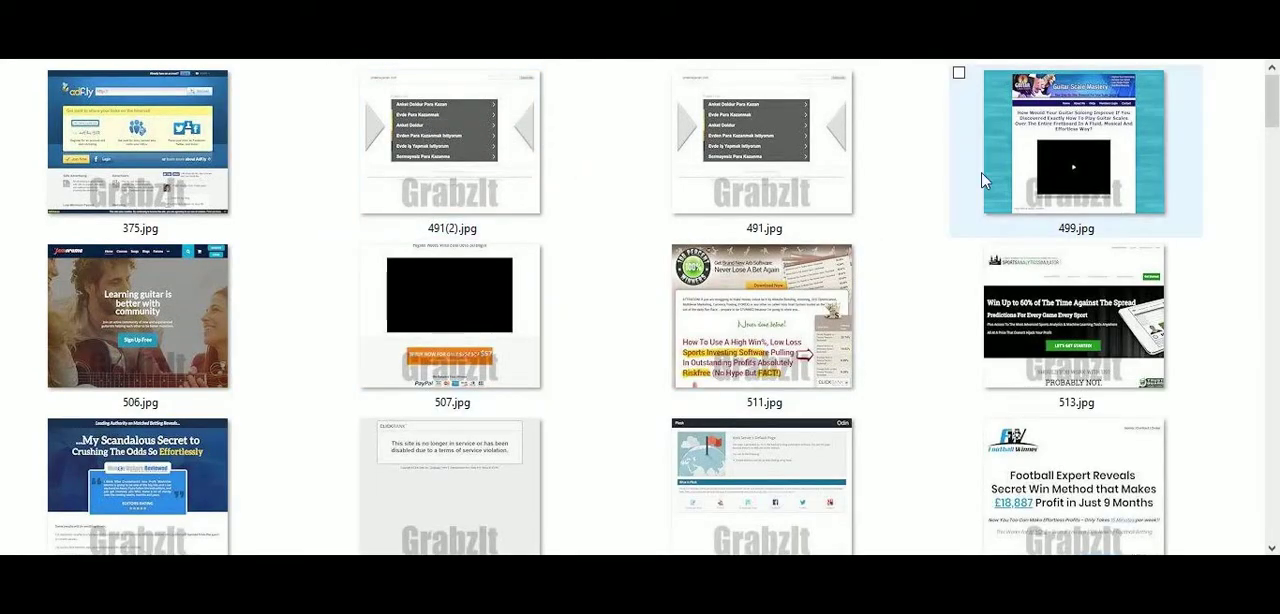
{"action": "scroll", "coordinate": [1214, 220], "scroll_direction": "down", "scroll_amount": 10}
{"action": "scroll", "coordinate": [1214, 238], "scroll_direction": "down", "scroll_amount": 15}
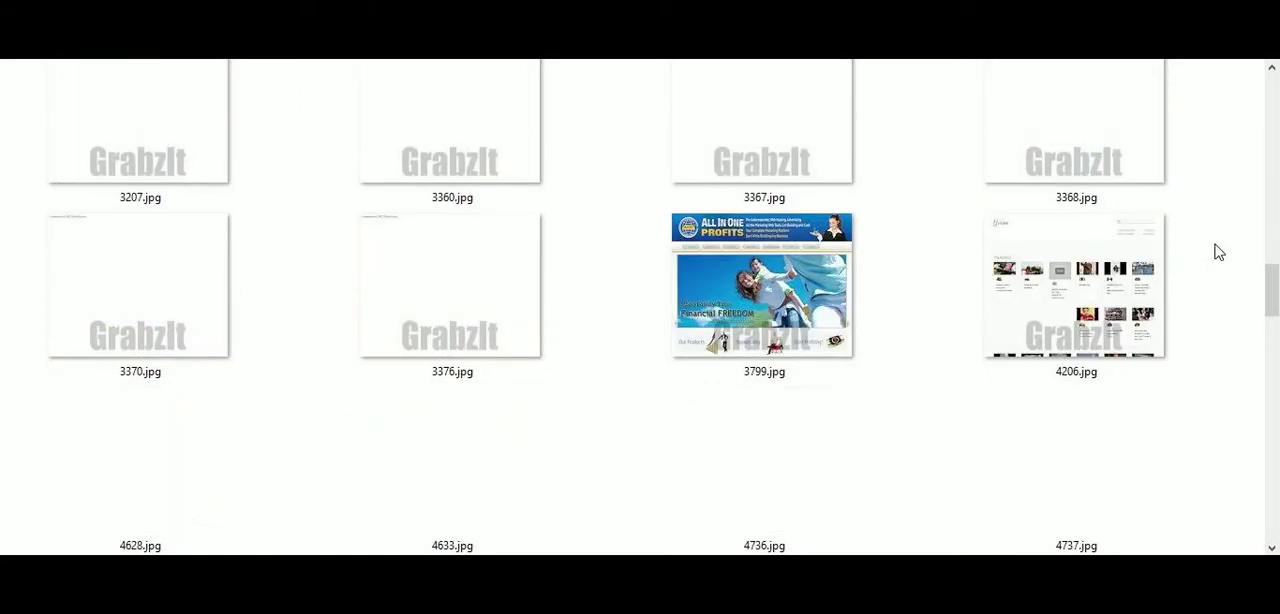
{"action": "key", "text": "alt+Left"}
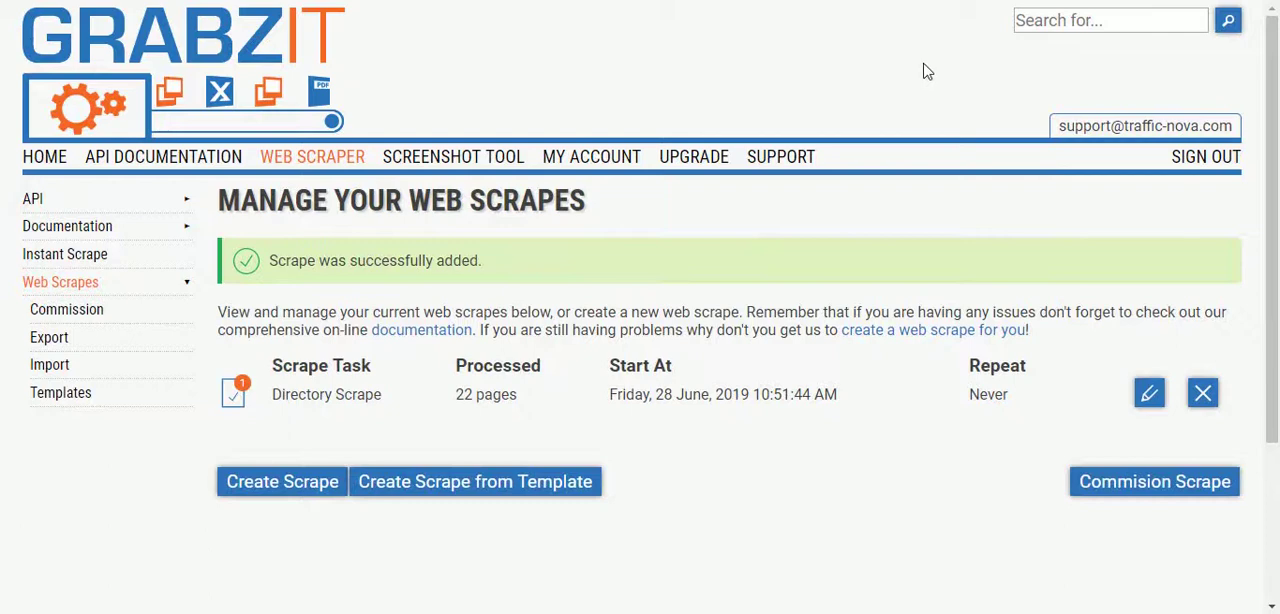
Start a new scrape from the "Screenshot every page on a website" template in the "Screenshot an entire website" category
{"action": "left_click", "coordinate": [65, 408]}
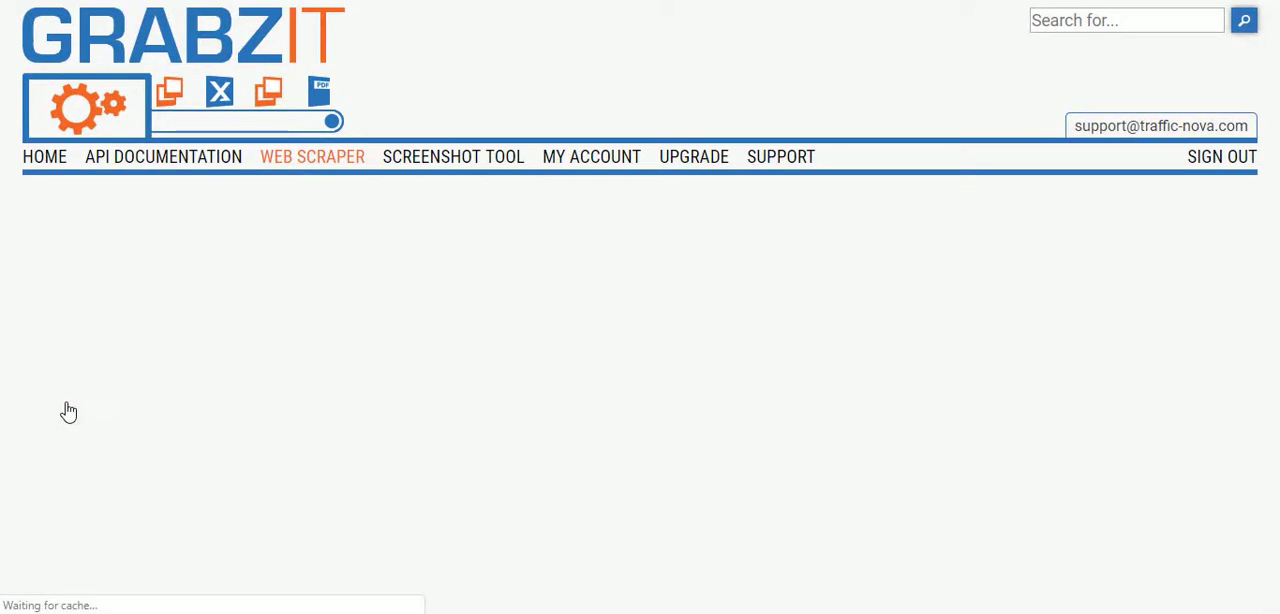
{"action": "scroll", "coordinate": [787, 310], "scroll_direction": "down", "scroll_amount": 1}
{"action": "scroll", "coordinate": [787, 310], "scroll_direction": "down", "scroll_amount": 1}
{"action": "left_click", "coordinate": [540, 96]}
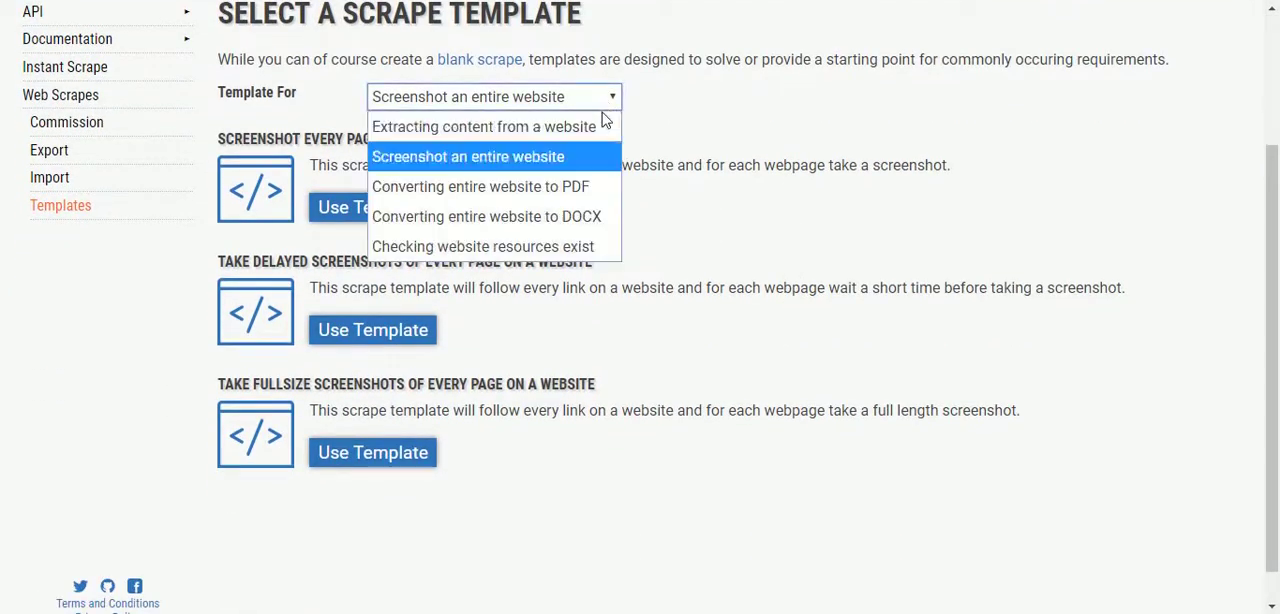
{"action": "left_click", "coordinate": [555, 157]}
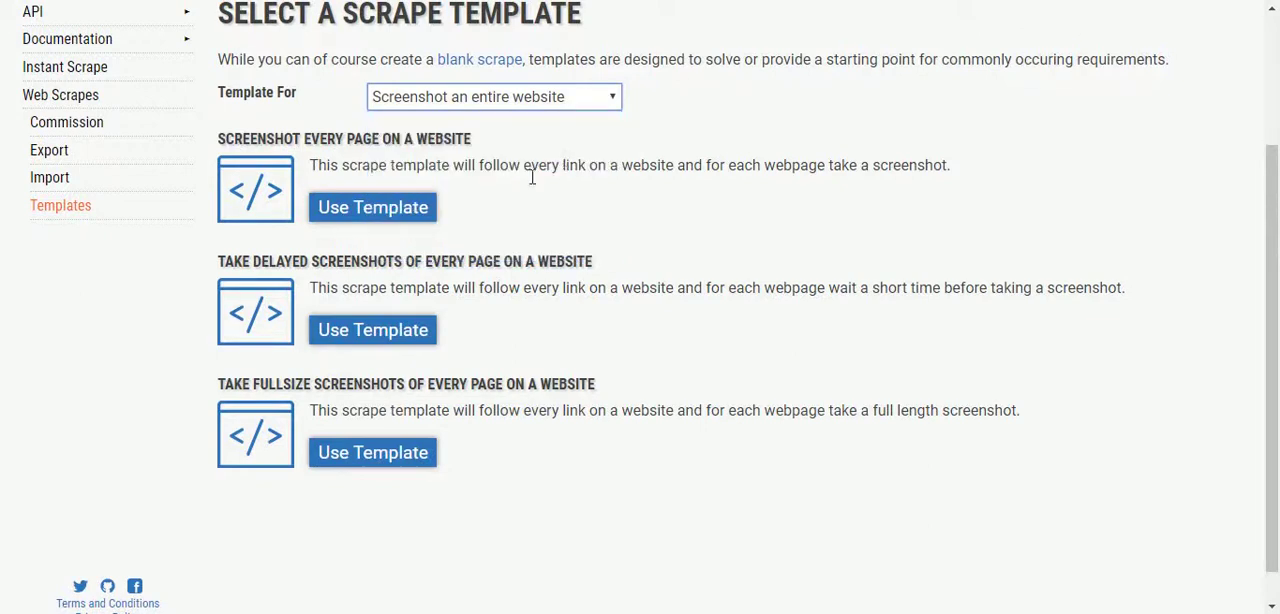
{"action": "left_click", "coordinate": [390, 222]}
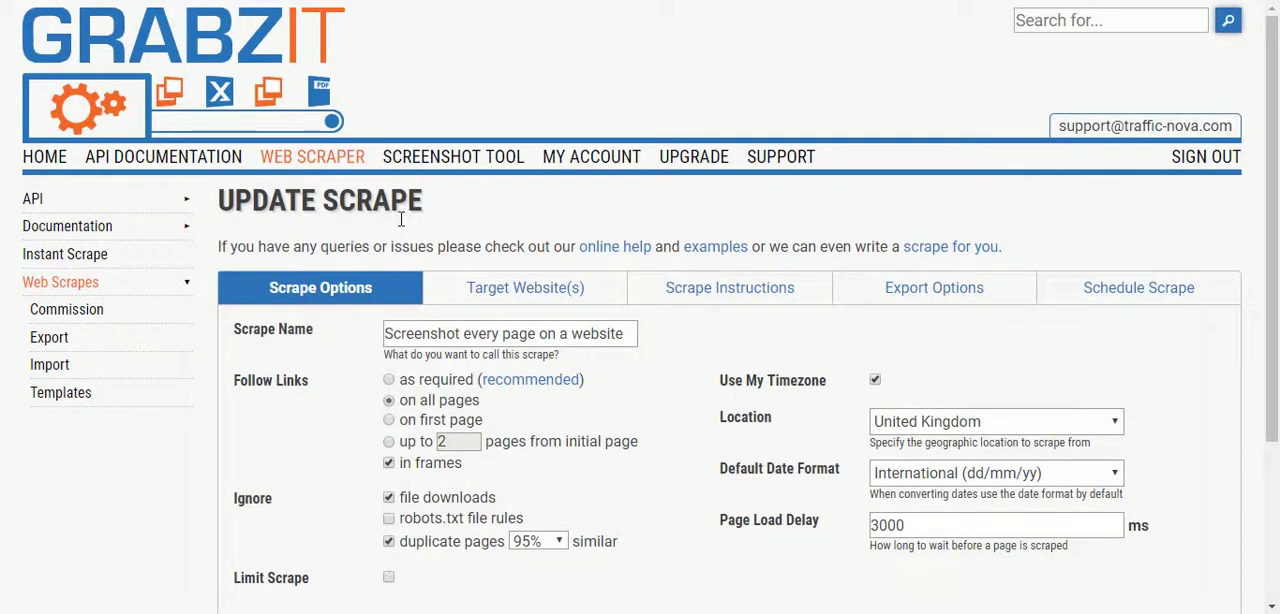
{"action": "scroll", "coordinate": [600, 290], "scroll_direction": "down", "scroll_amount": 2}
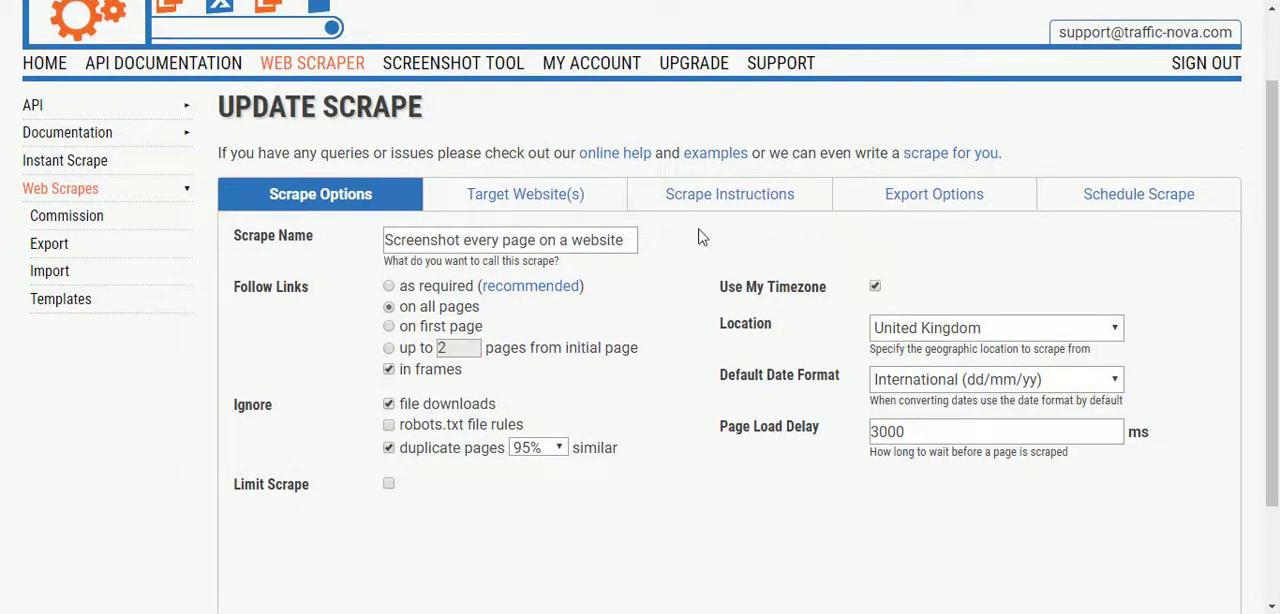
{"action": "left_click", "coordinate": [578, 207]}
{"action": "left_click", "coordinate": [522, 279]}
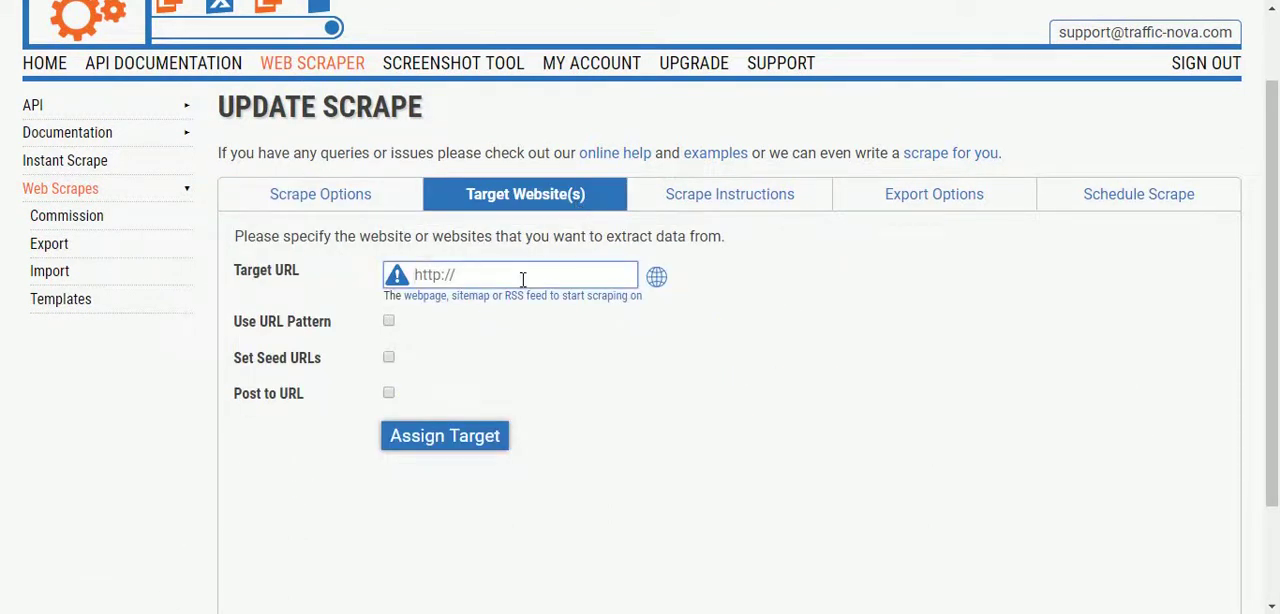
{"action": "type", "text": "http://tr"}
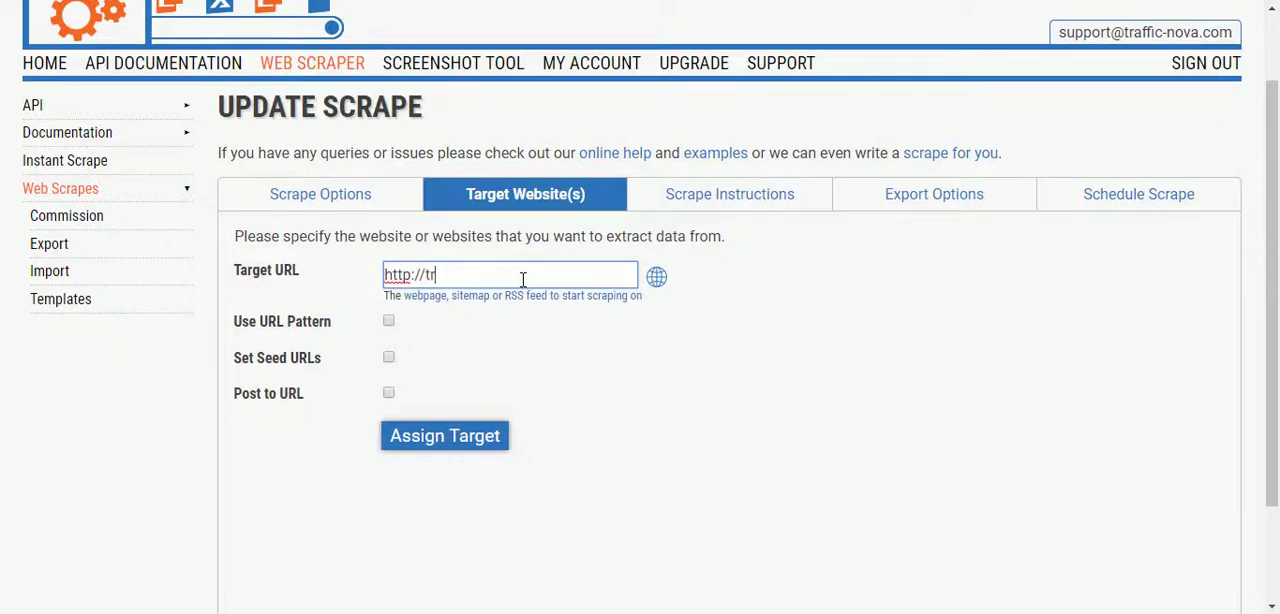
{"action": "type", "text": "affic-nova.com/directory/"}
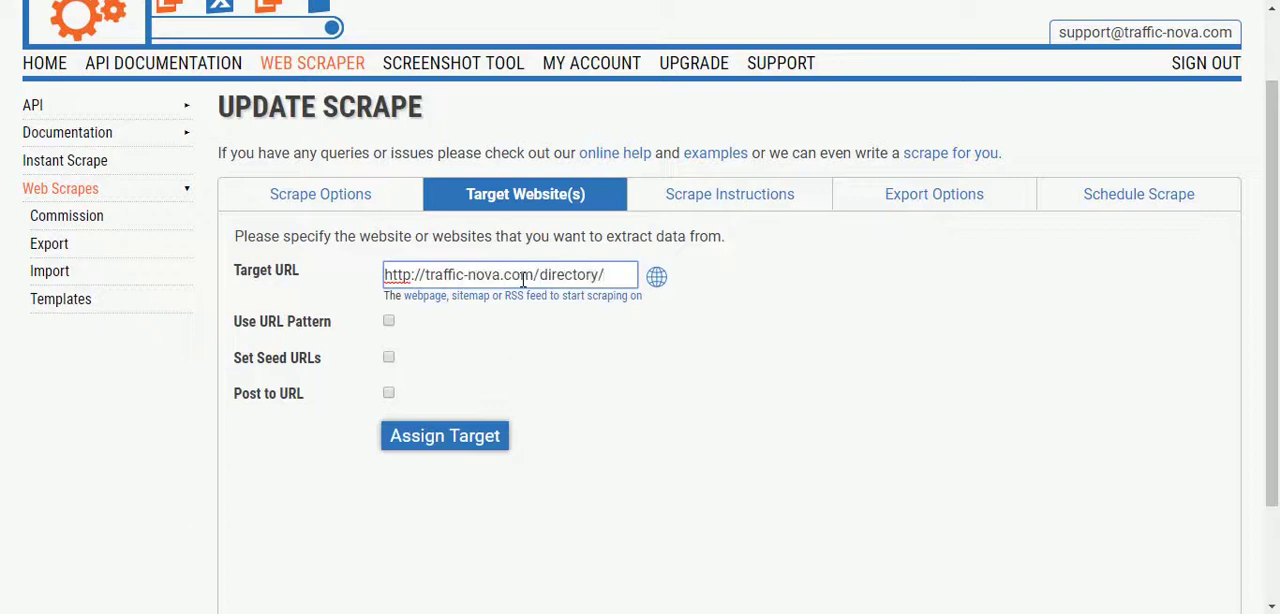
{"action": "left_click", "coordinate": [476, 435]}
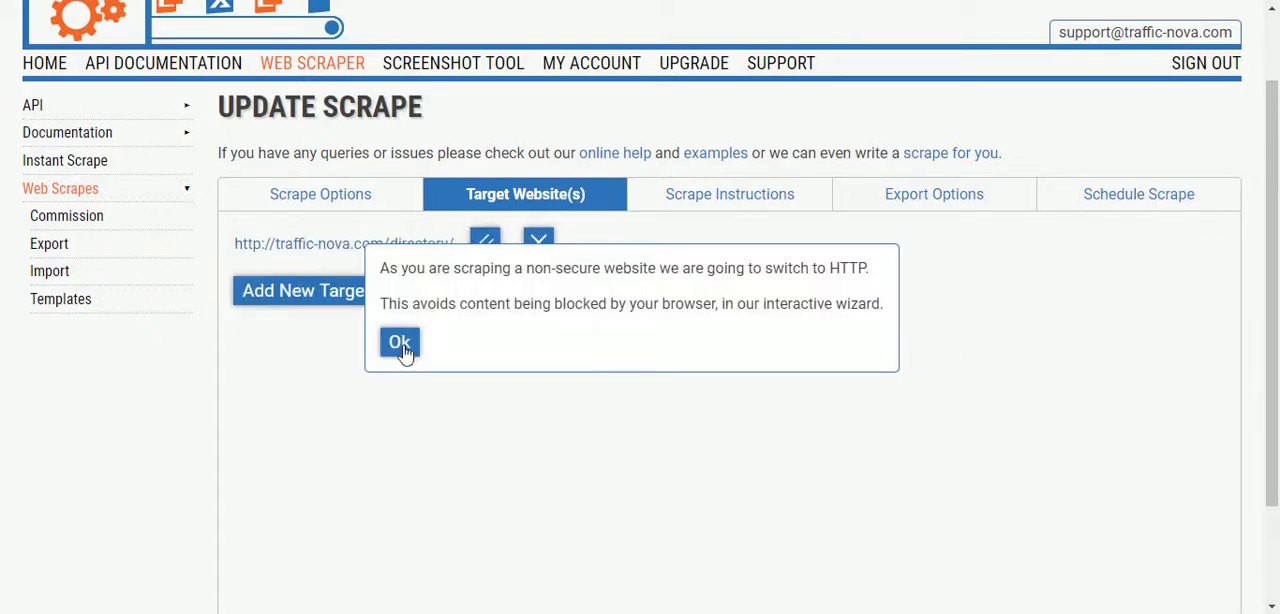
{"action": "left_click", "coordinate": [399, 342]}
Review the screenshot scrape's instructions, export and schedule settings, and save the scrape
{"action": "scroll", "coordinate": [706, 352], "scroll_direction": "up", "scroll_amount": 1}
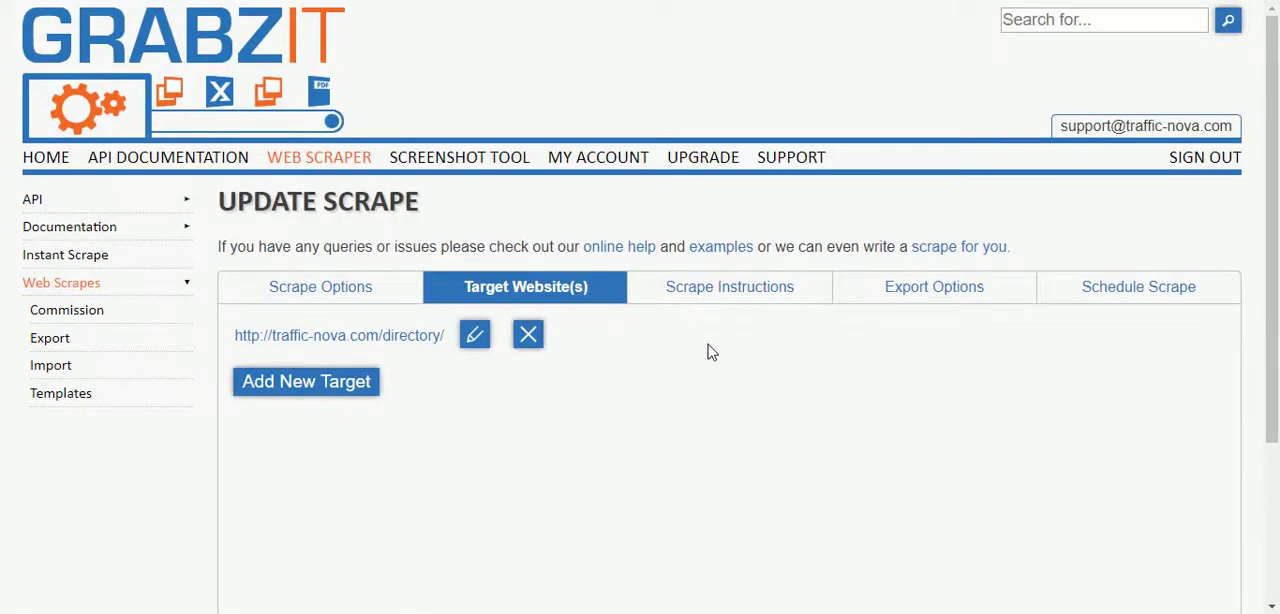
{"action": "left_click", "coordinate": [733, 300]}
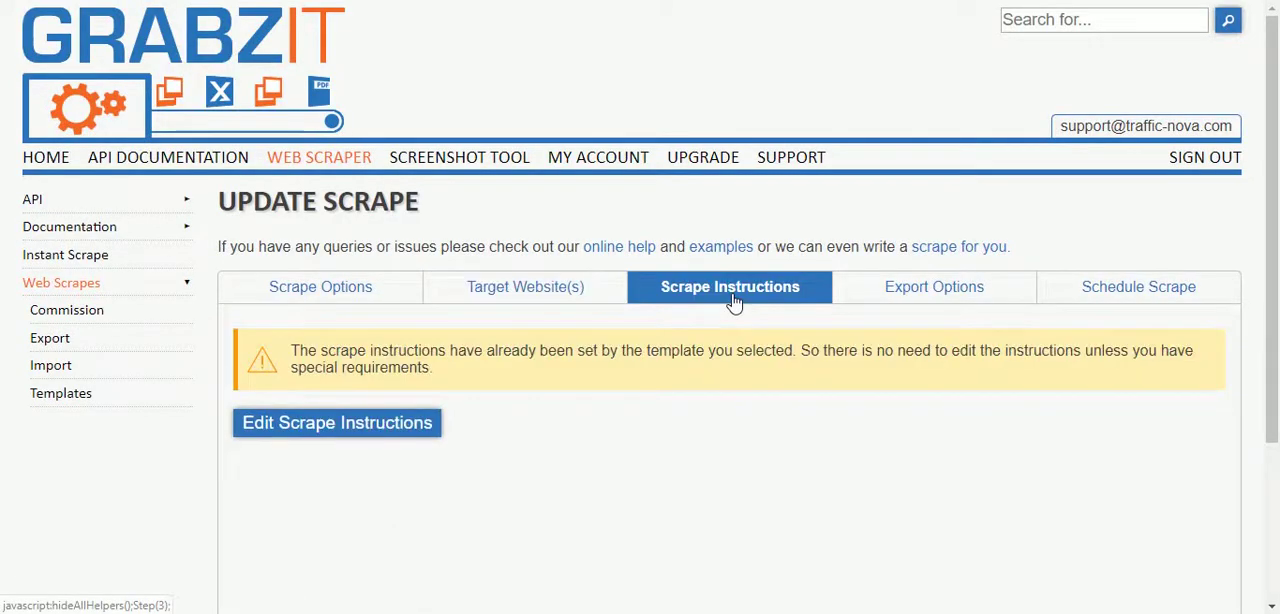
{"action": "left_click", "coordinate": [907, 299]}
{"action": "scroll", "coordinate": [909, 300], "scroll_direction": "down", "scroll_amount": 1}
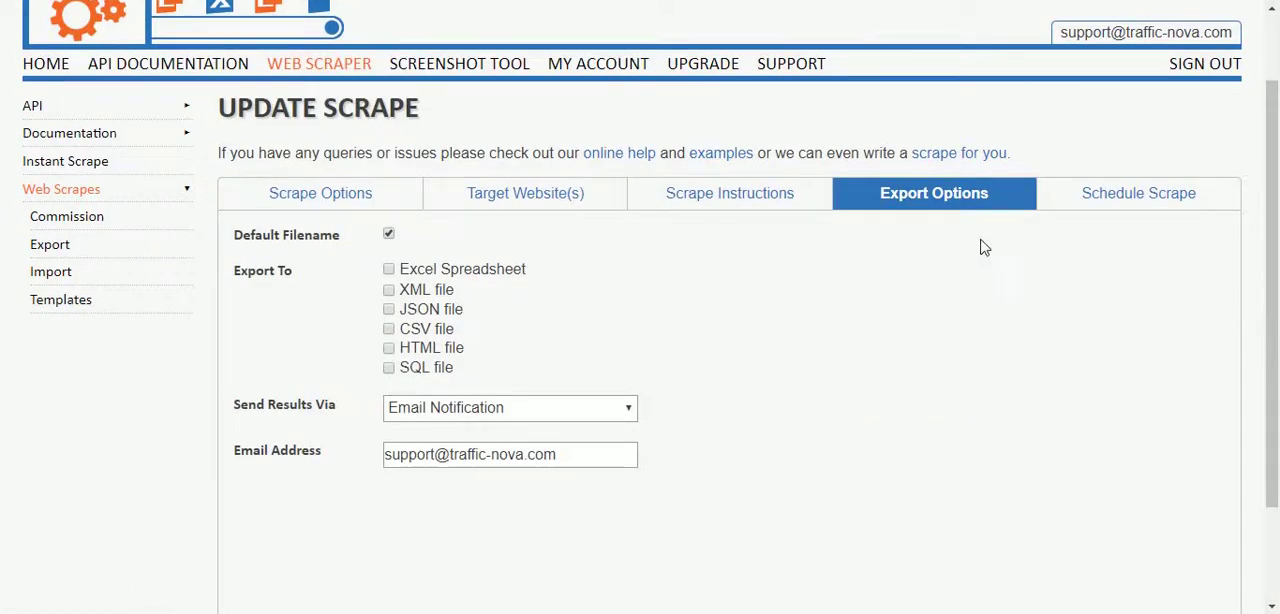
{"action": "left_click", "coordinate": [1097, 196]}
{"action": "scroll", "coordinate": [1100, 289], "scroll_direction": "down", "scroll_amount": 1}
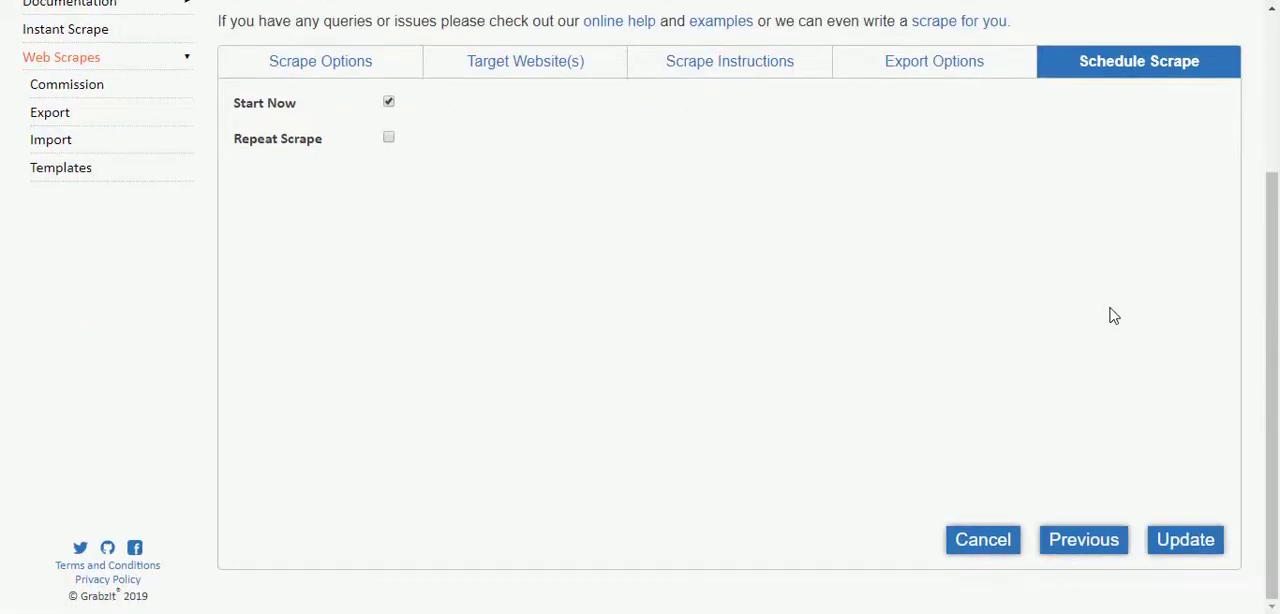
{"action": "left_click", "coordinate": [1180, 543]}
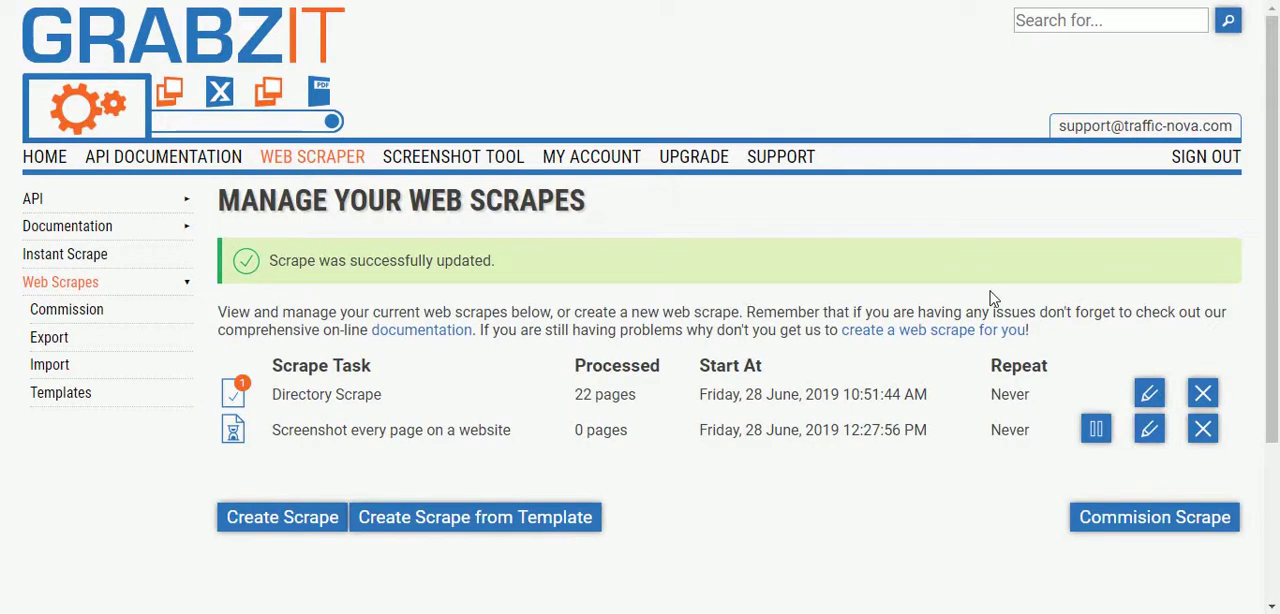